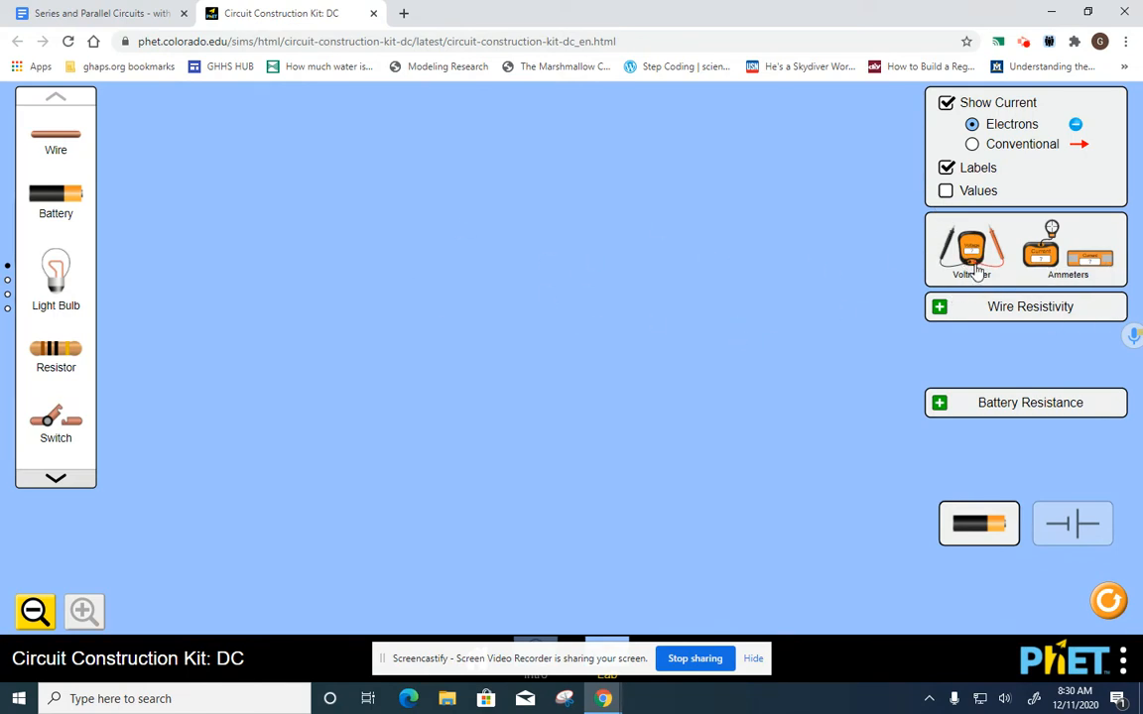
Inspect the wire resistivity and battery resistance settings, then collapse both again.
click(941, 309)
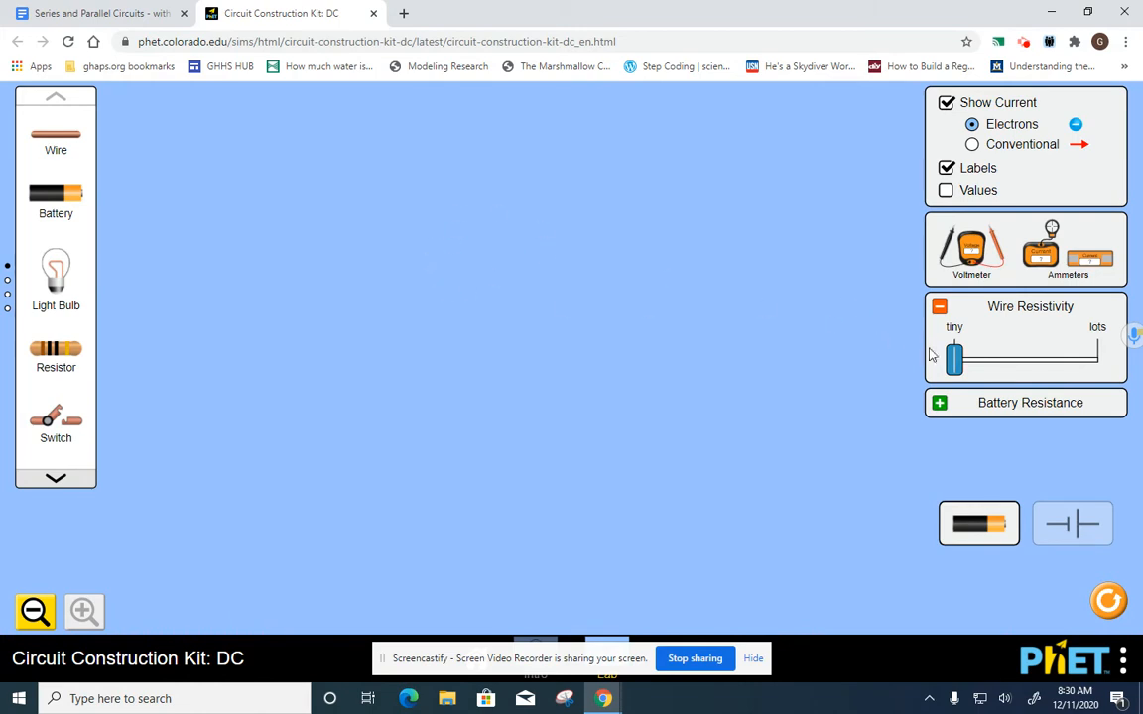
click(940, 308)
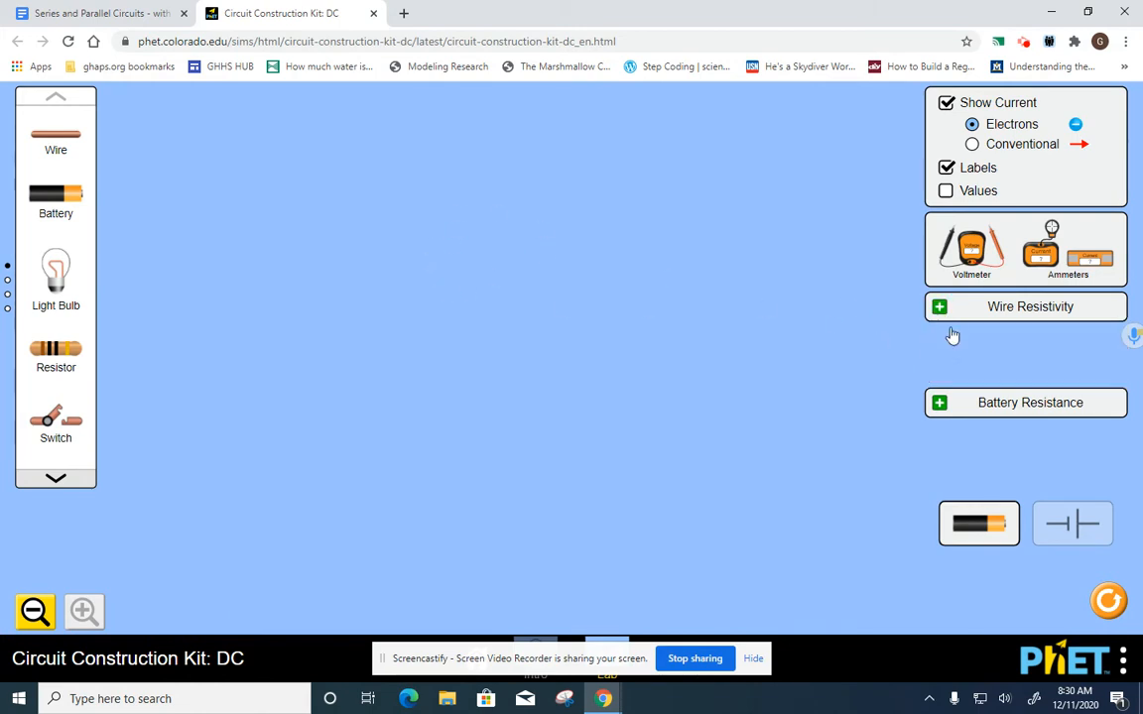
click(940, 404)
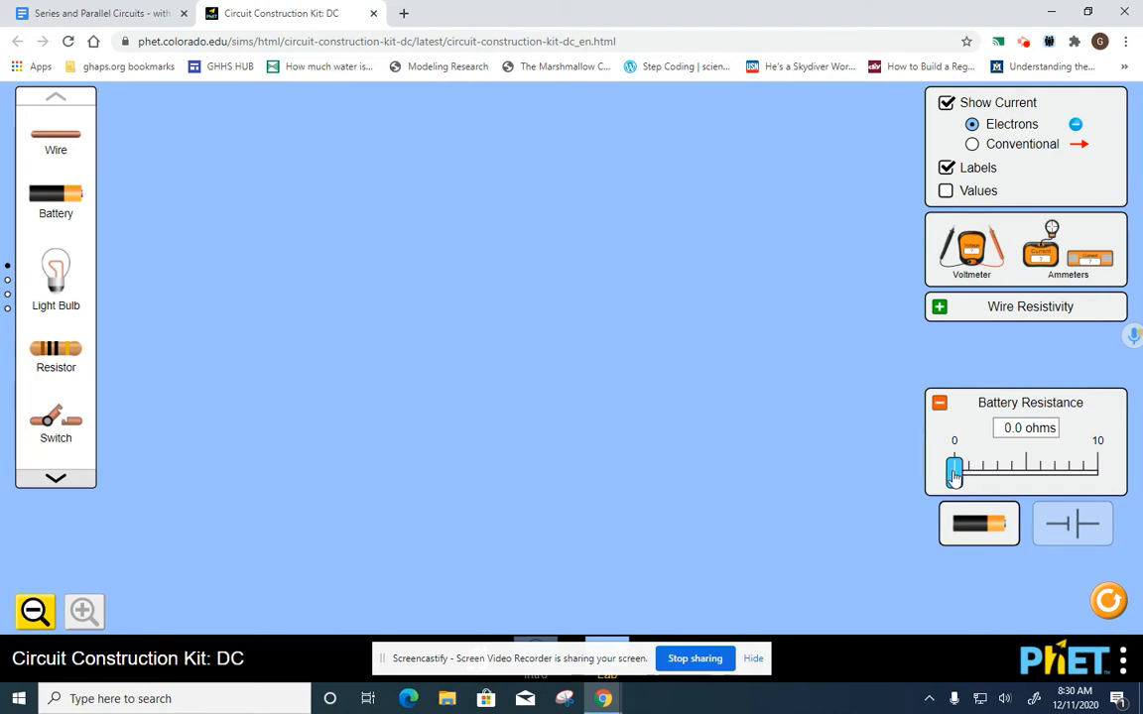
click(940, 405)
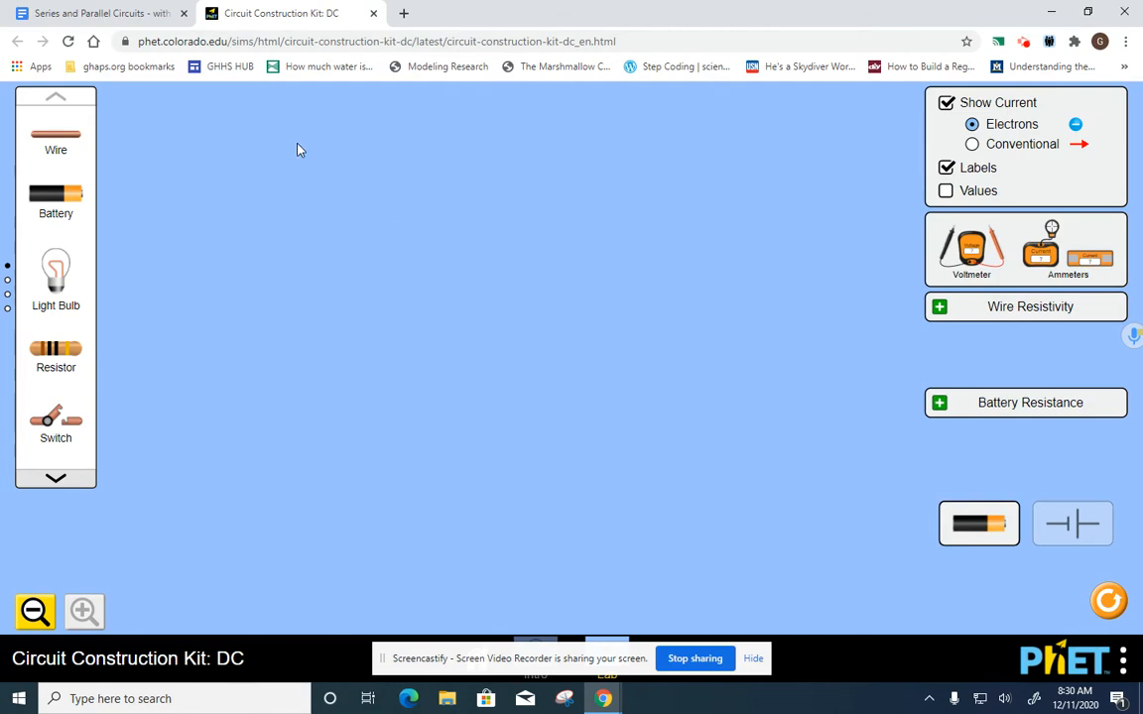
Switch to the Series and Parallel Circuits document in Google Docs and review the three-bulb circuit in question 4.
click(107, 16)
scroll(482, 335, up, 3)
scroll(477, 337, down, 20)
scroll(477, 349, down, 5)
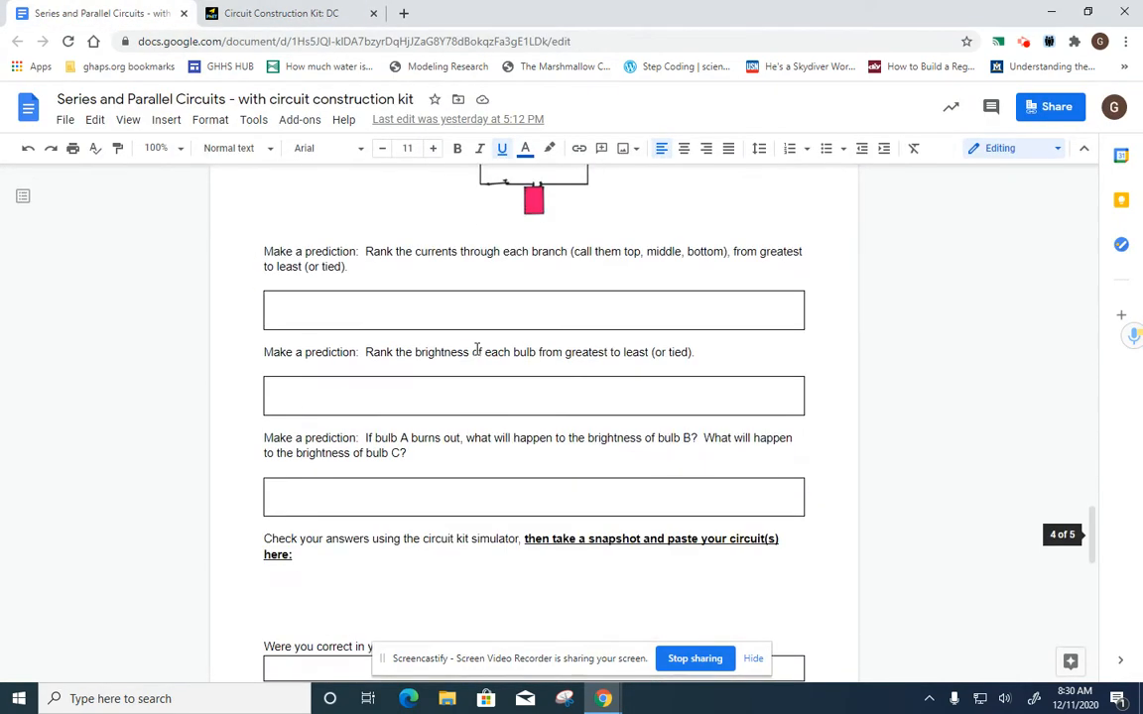
scroll(477, 347, up, 2)
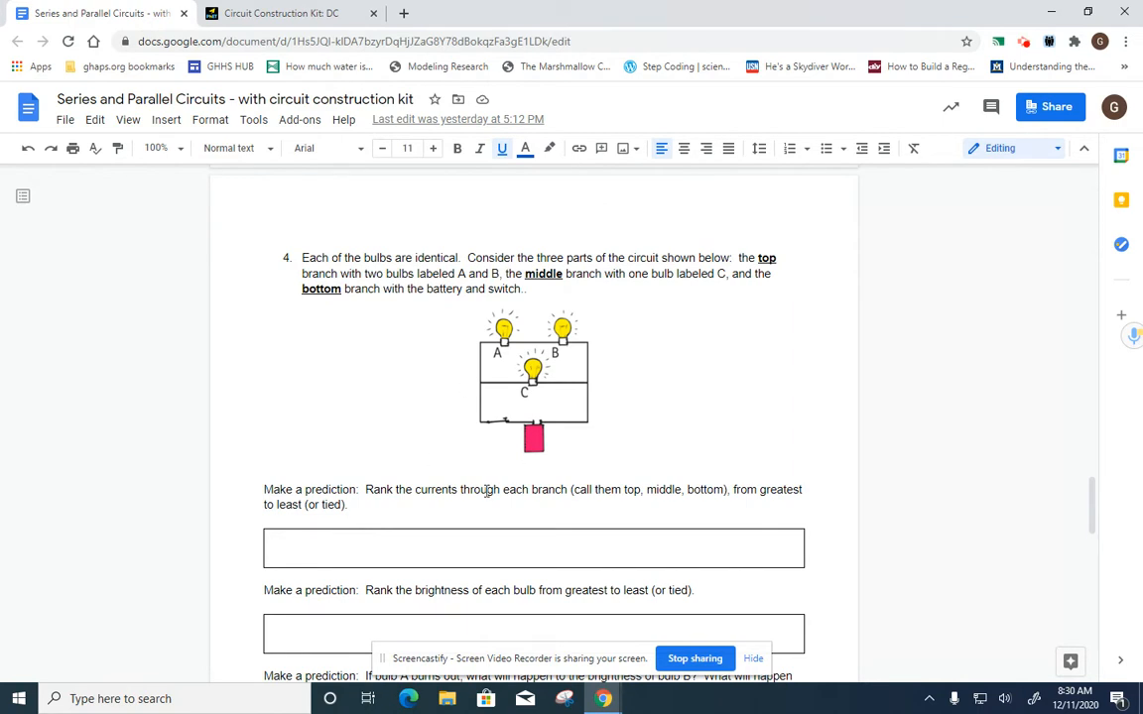
Return to the circuit simulator and build the bottom branch from a battery, a short wire and a switch.
click(278, 13)
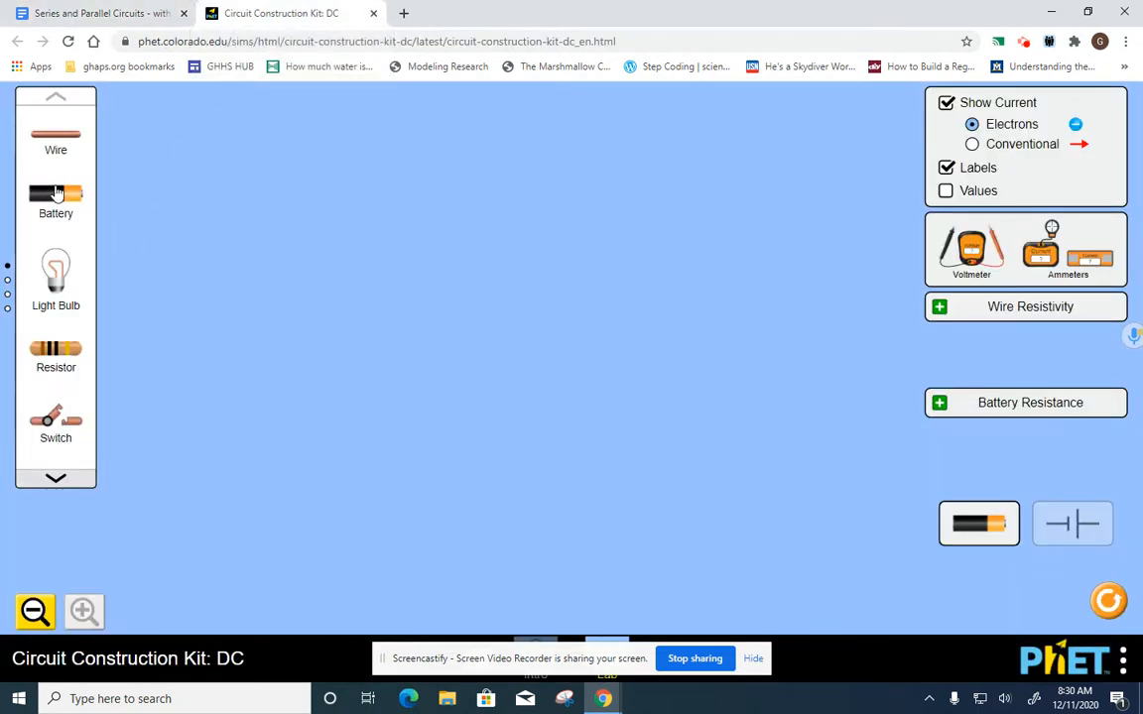
drag(57, 204, 475, 525)
drag(61, 161, 357, 536)
drag(75, 441, 254, 531)
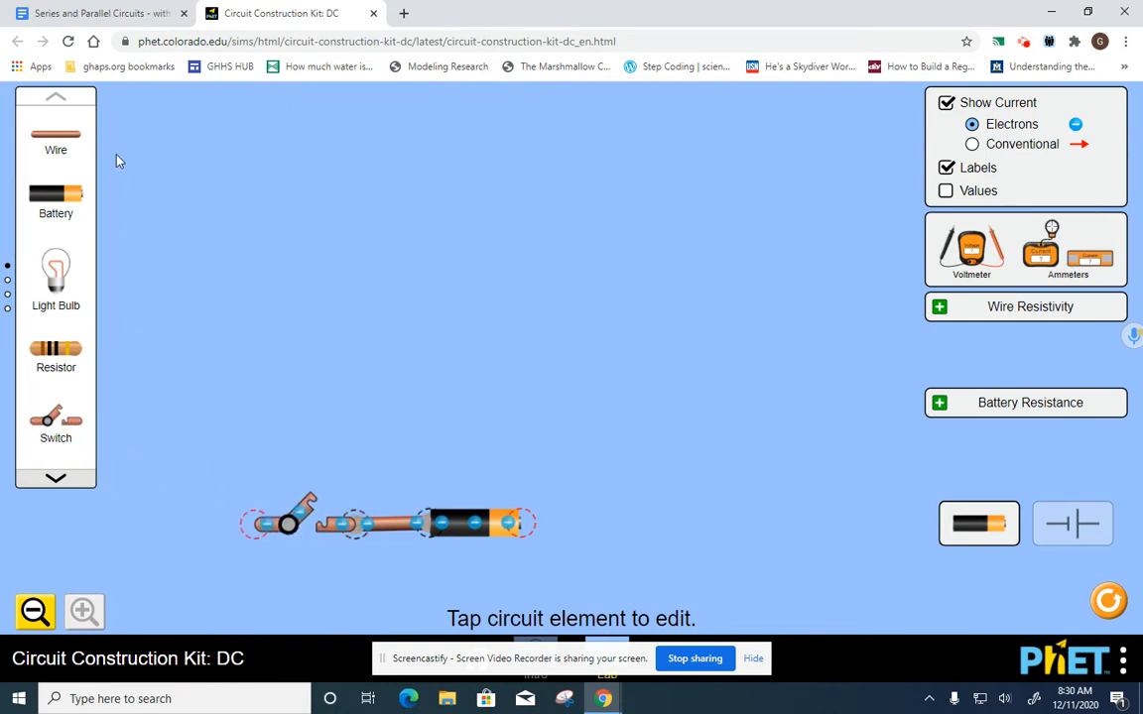
Extend a wire up from the switch's free end, add a horizontal wire, and attach a light bulb for the middle branch.
drag(56, 139, 251, 380)
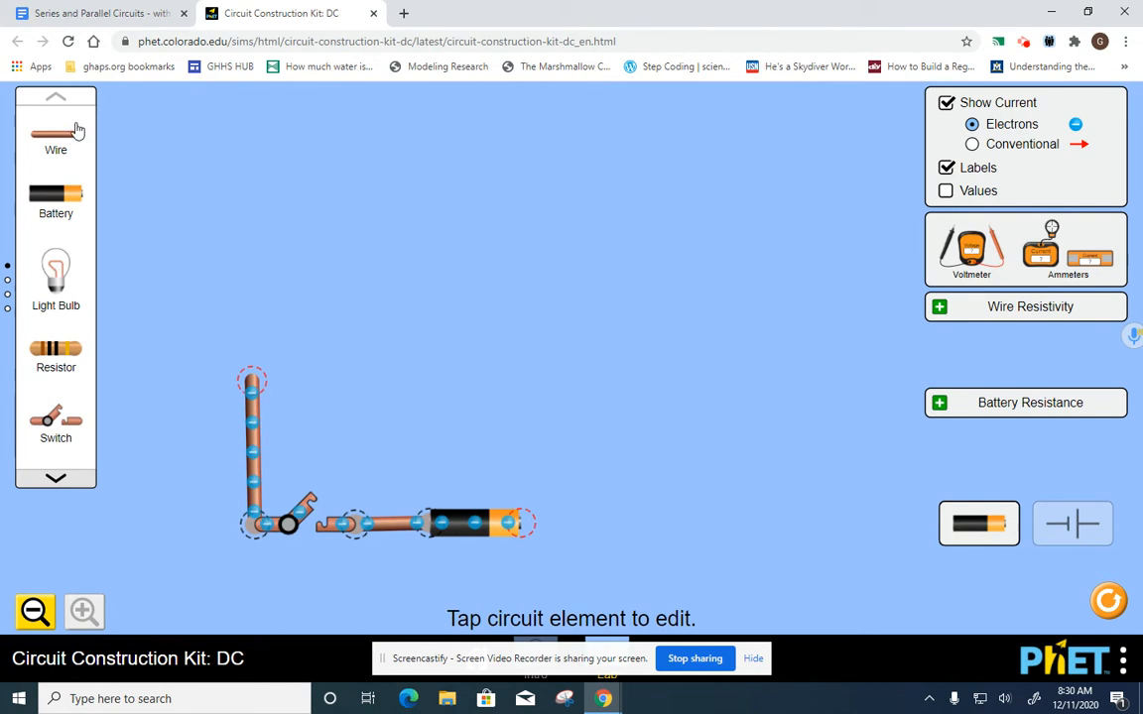
drag(54, 142, 349, 386)
drag(79, 301, 368, 359)
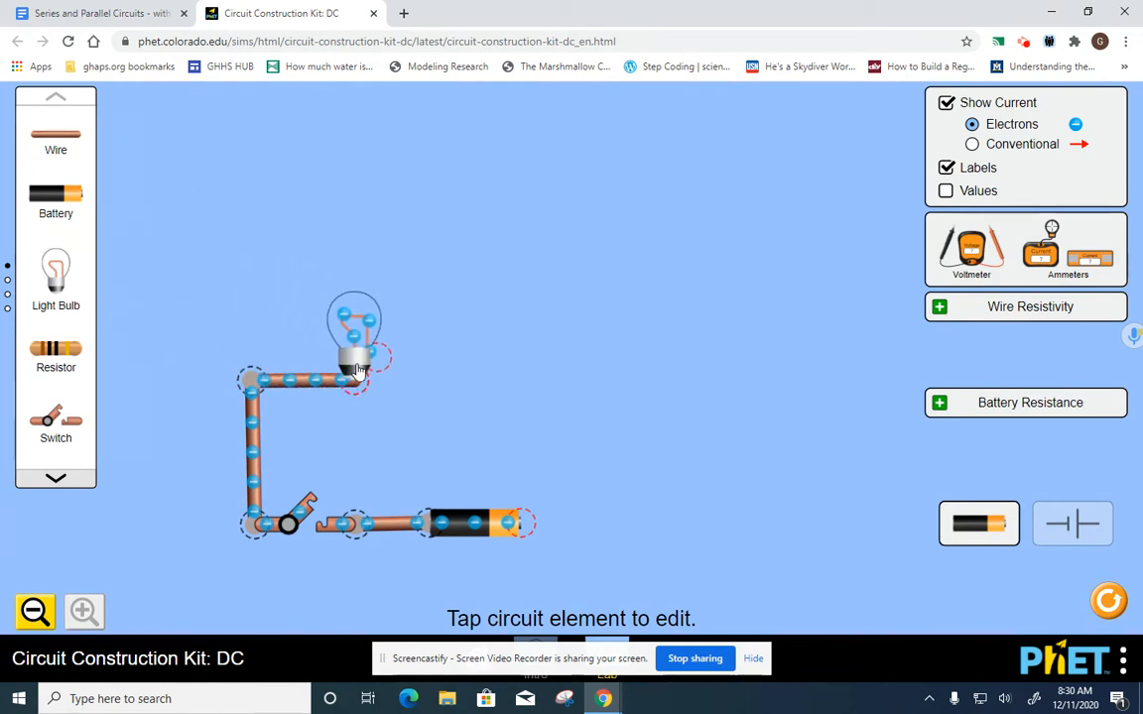
Close the lower loop with three wires running from the middle bulb around to the battery's positive end.
drag(65, 144, 674, 371)
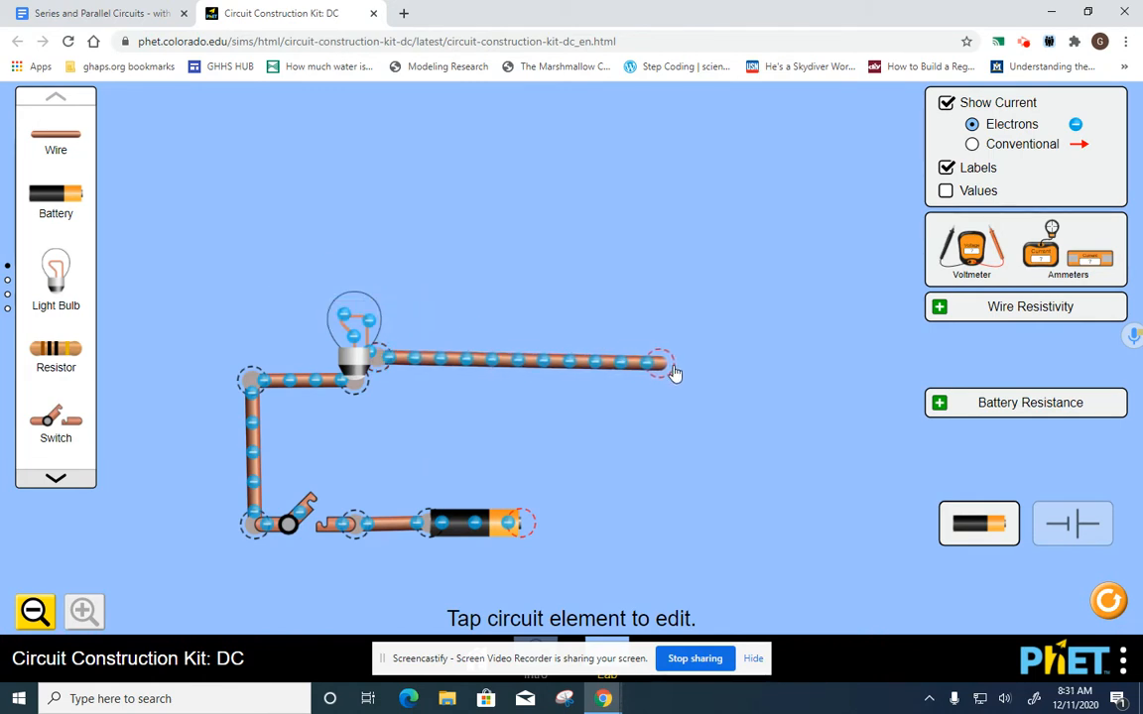
drag(64, 137, 667, 535)
drag(60, 152, 542, 544)
drag(627, 539, 667, 519)
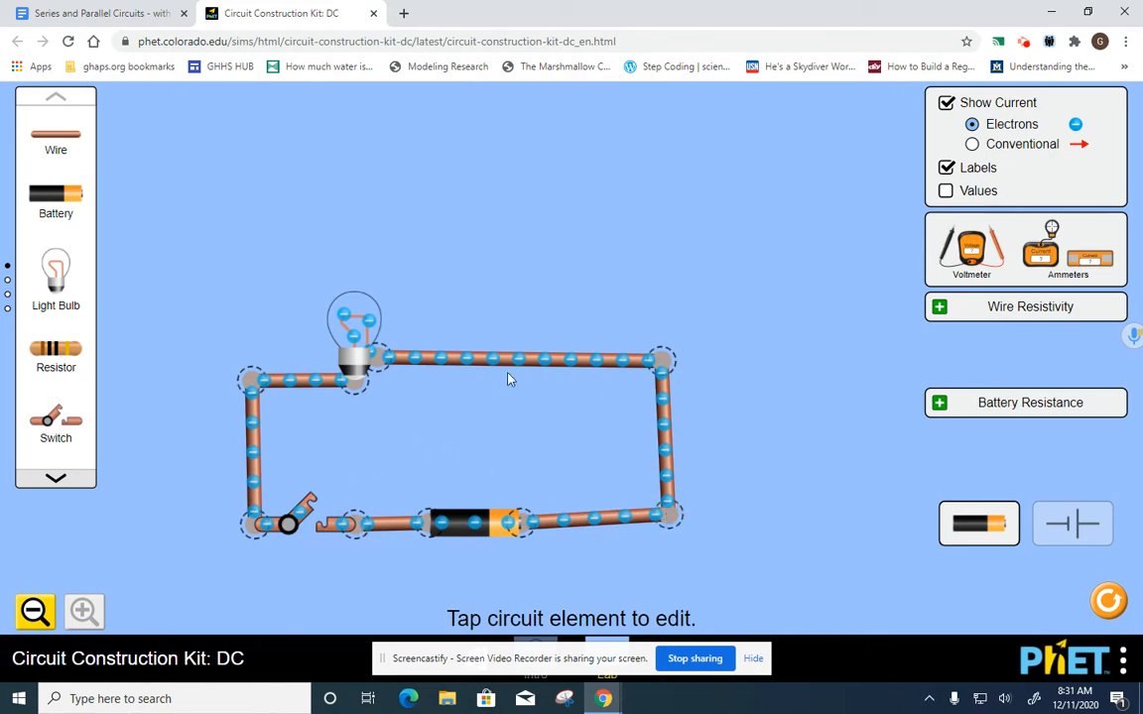
Check the battery's voltage setting, then look at the question 4 diagram in the document again.
click(487, 527)
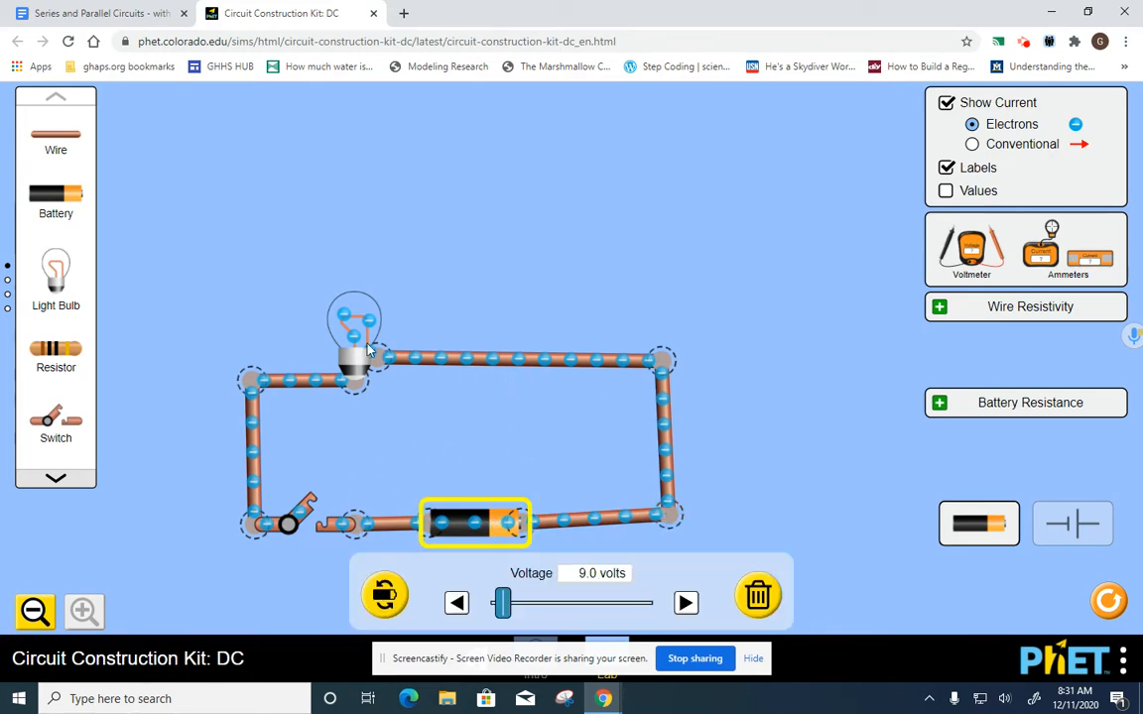
click(523, 244)
click(104, 13)
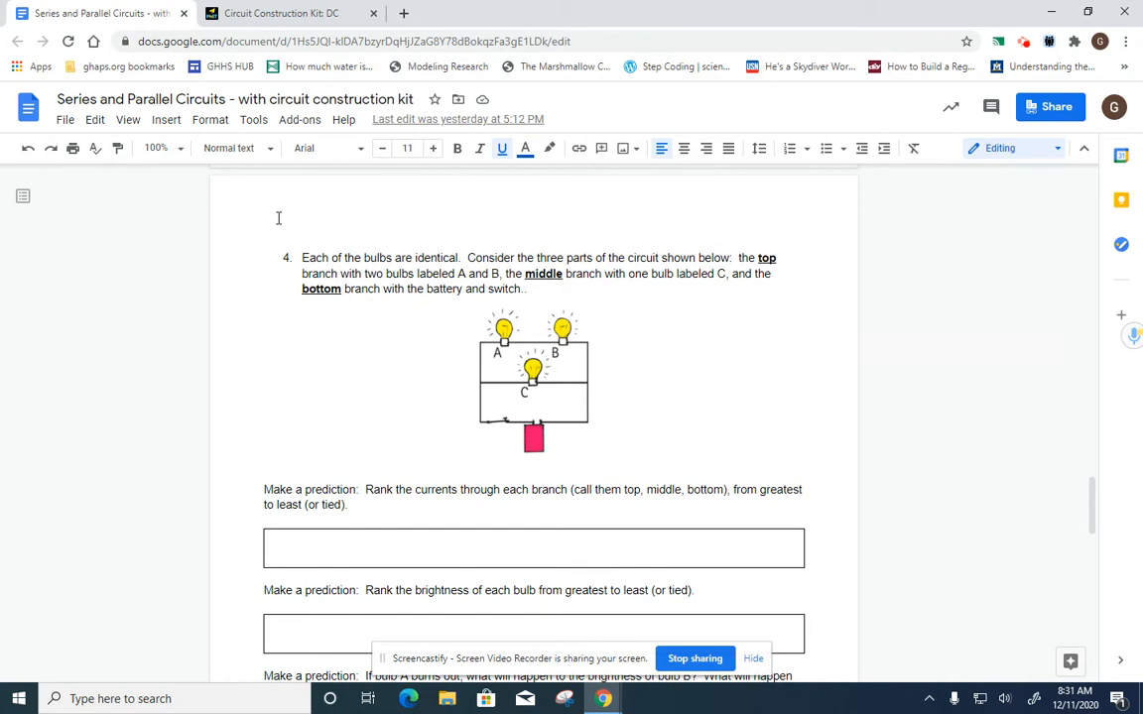
Back in the simulator, start the top branch with two wires from the left junction and a light bulb at their end.
click(282, 13)
drag(57, 145, 248, 233)
drag(66, 145, 346, 234)
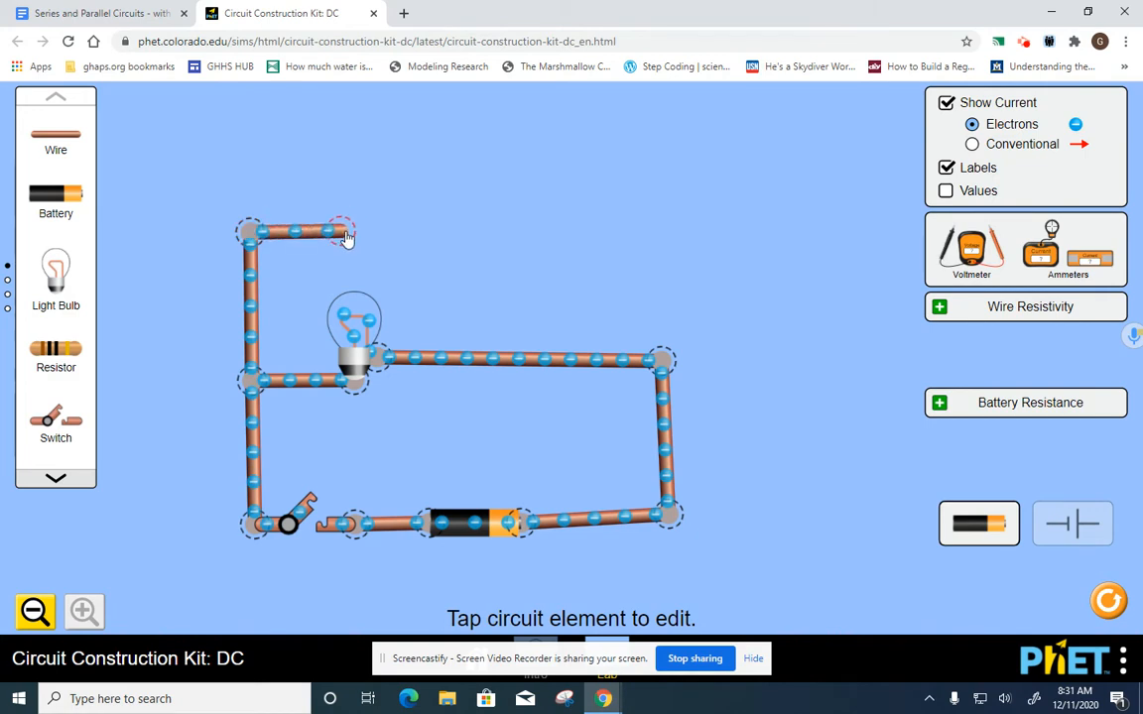
drag(71, 290, 365, 225)
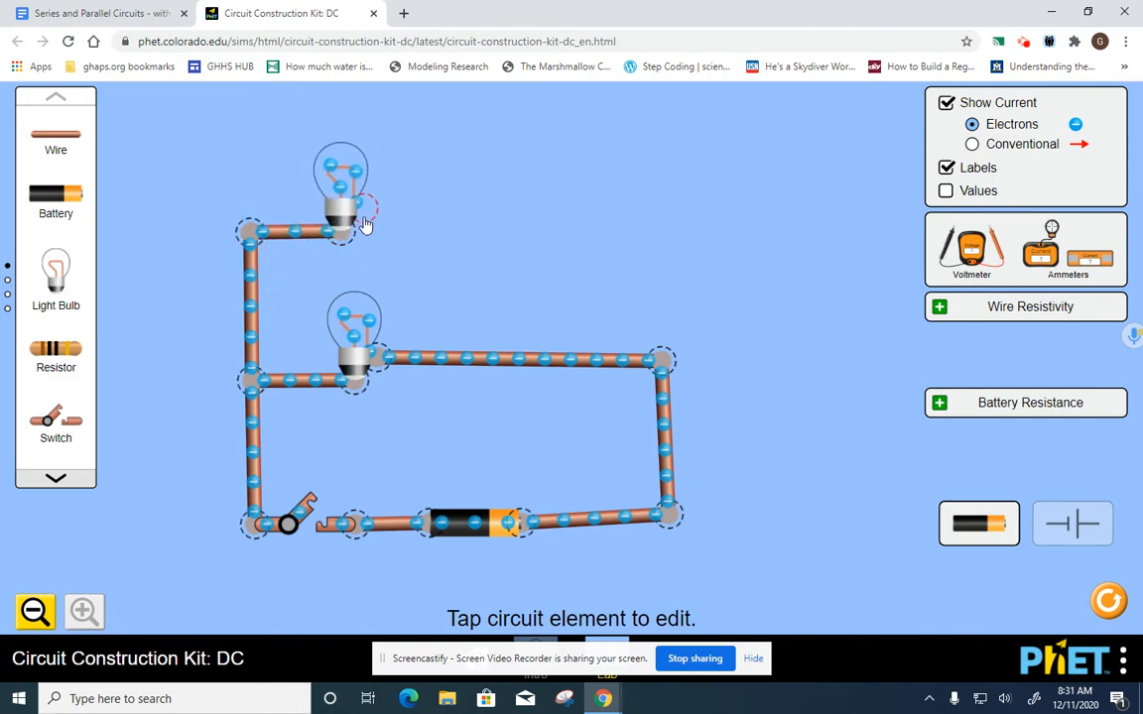
Add a wire and a second bulb to the top branch, then wire it down to the right junction of the middle branch.
drag(58, 139, 504, 217)
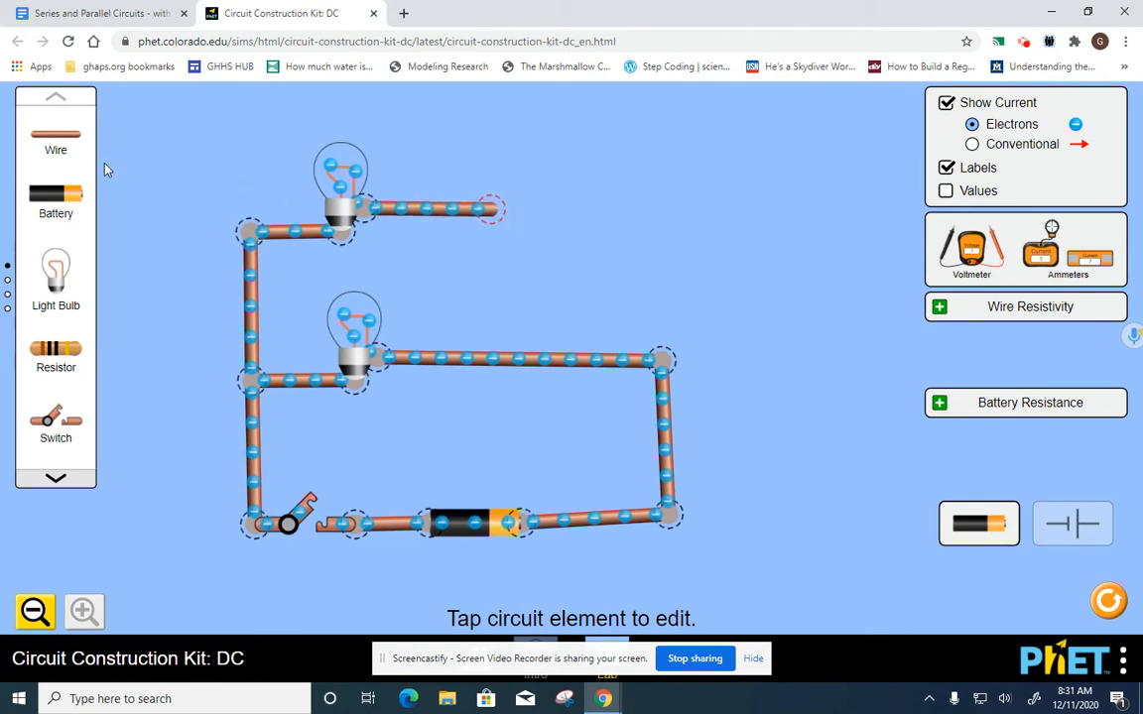
drag(67, 266, 508, 206)
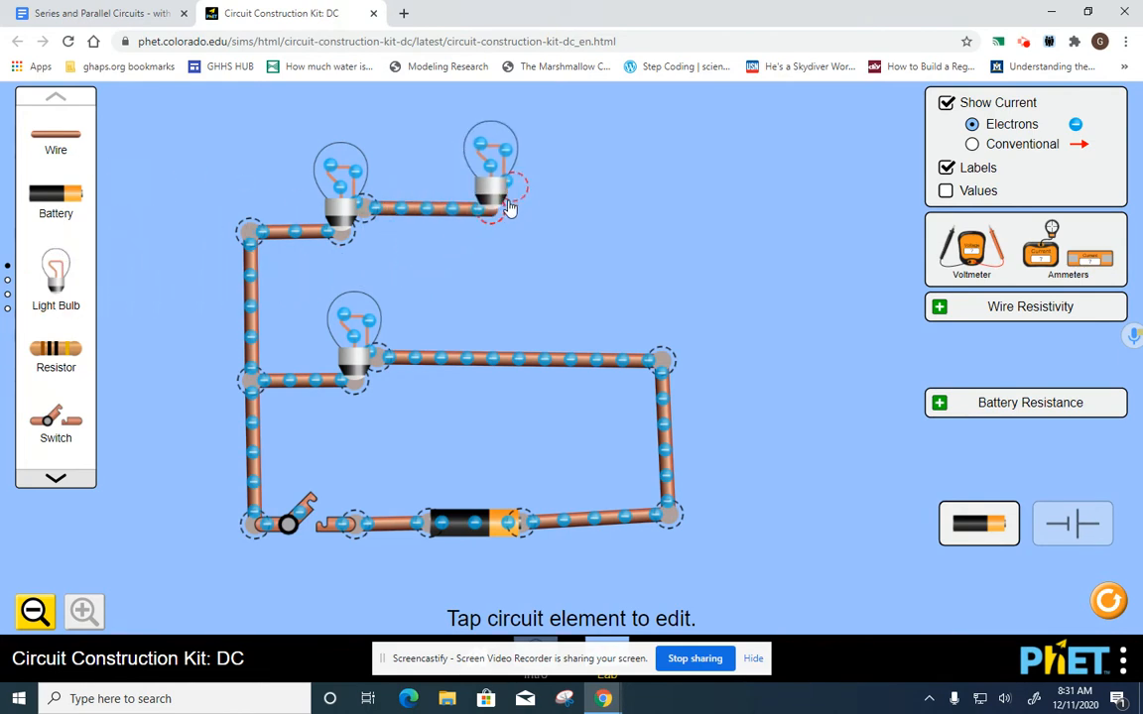
drag(56, 135, 659, 188)
drag(62, 137, 669, 372)
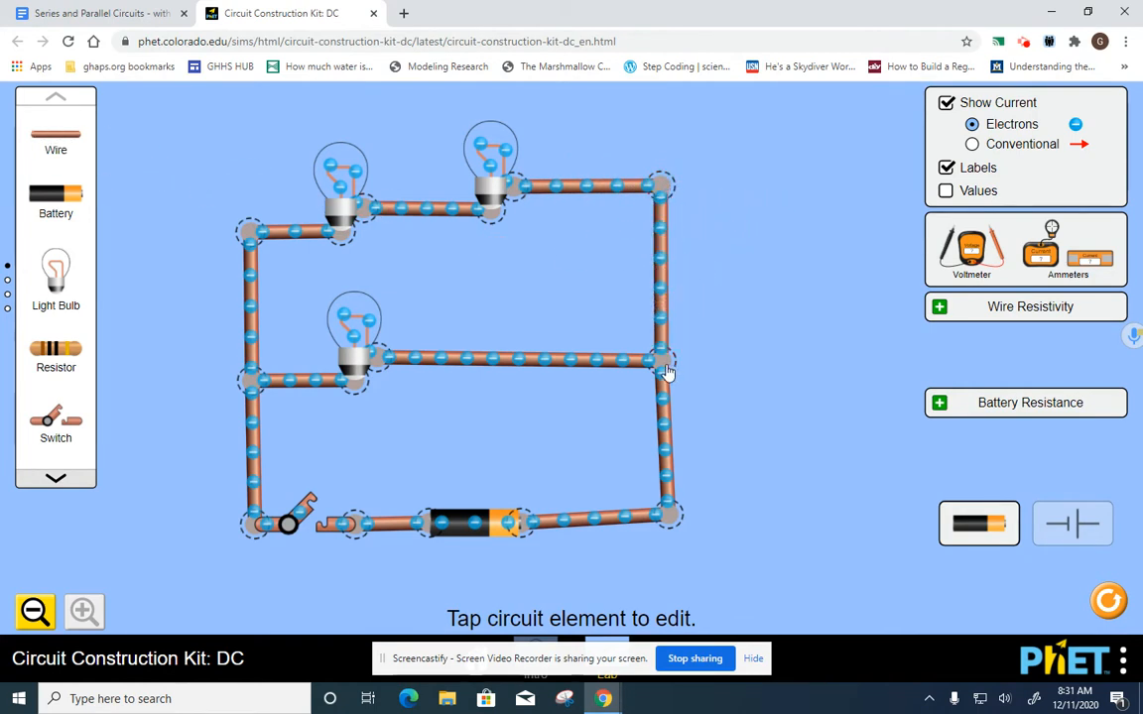
Compare the circuit with the question 4 diagram and shift the two top-branch bulbs slightly to even out their spacing.
click(101, 14)
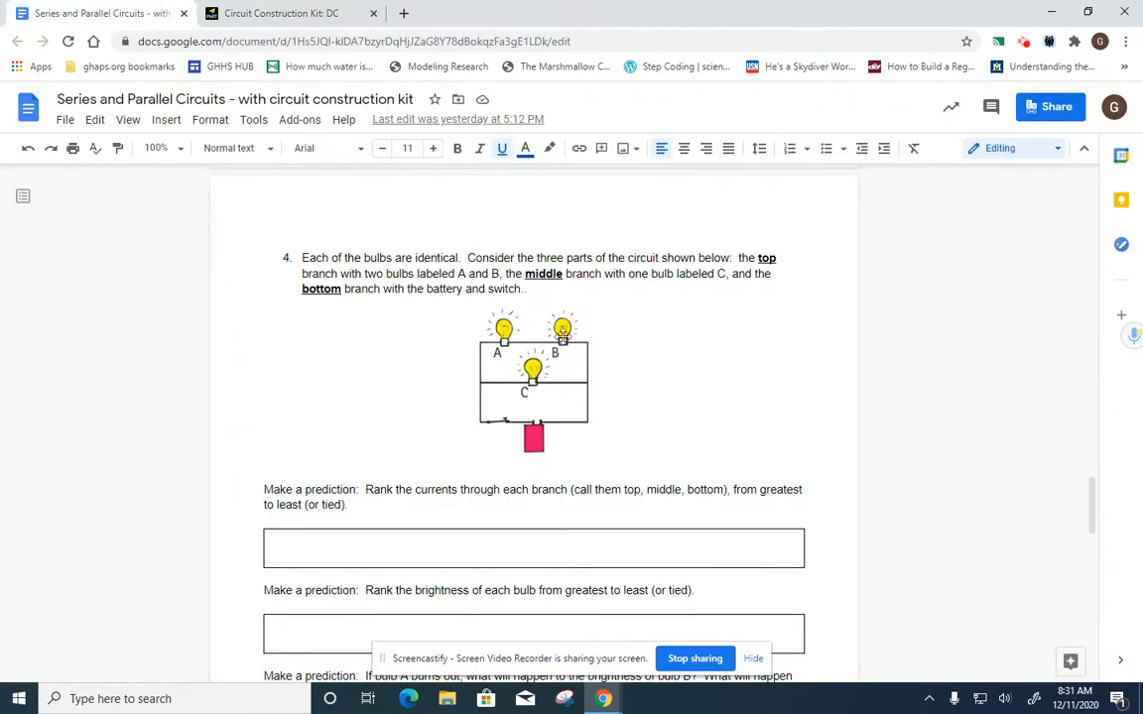
click(278, 14)
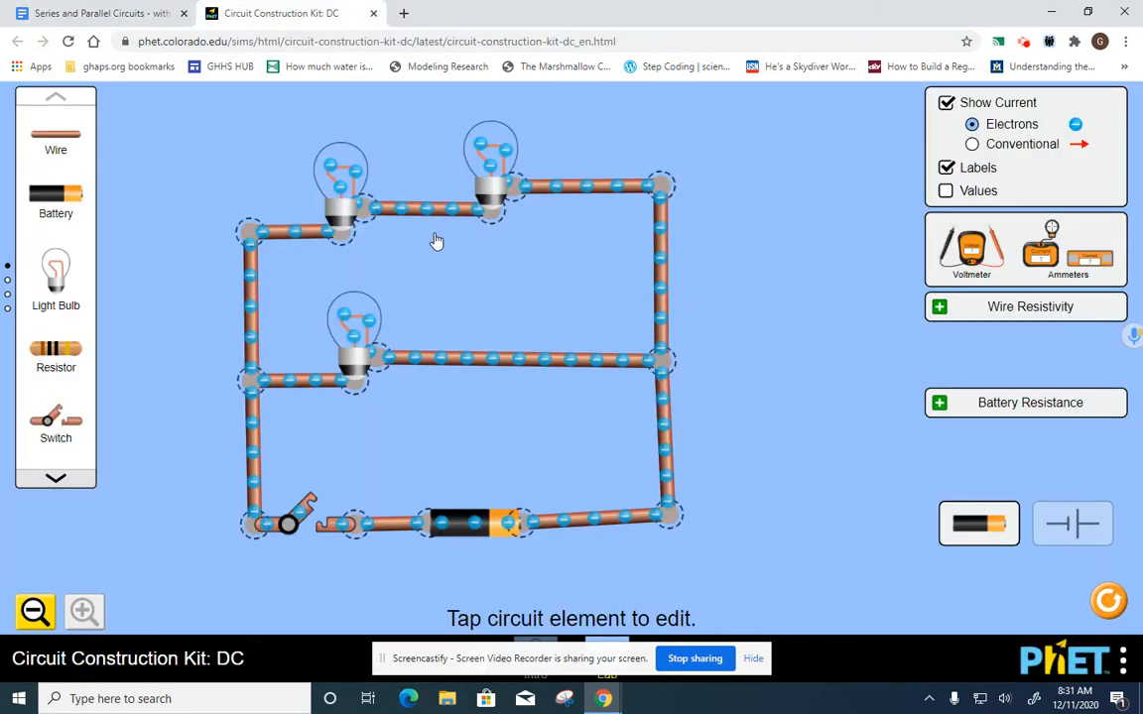
drag(461, 216, 489, 216)
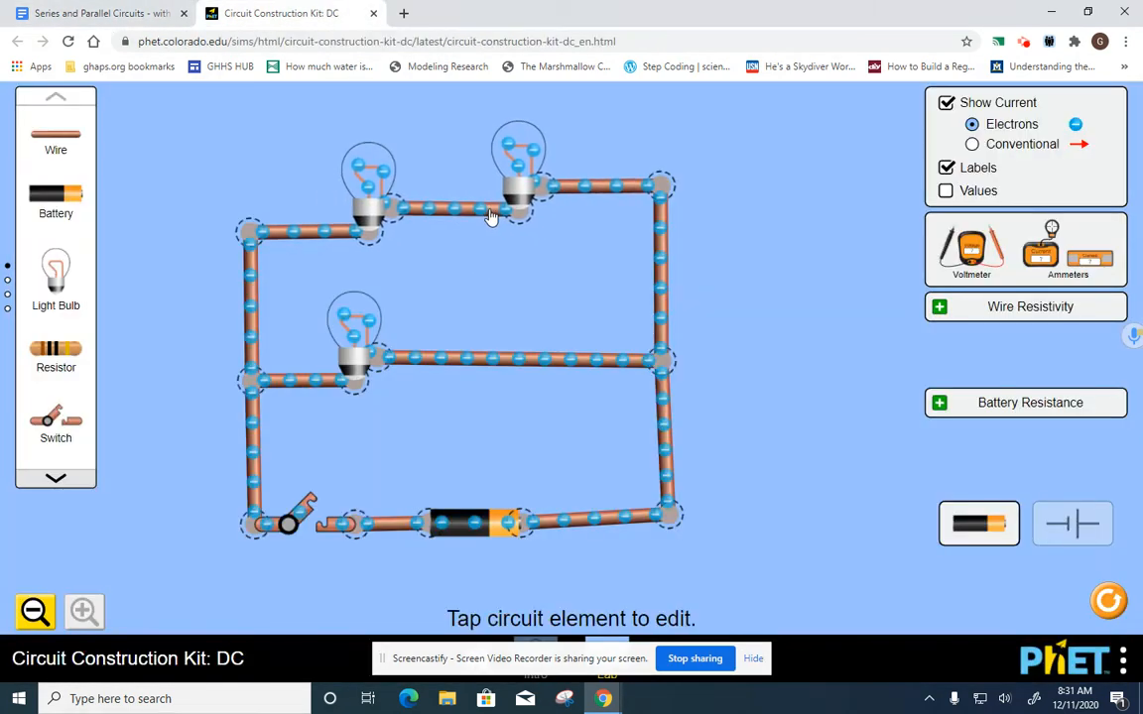
drag(635, 193, 633, 183)
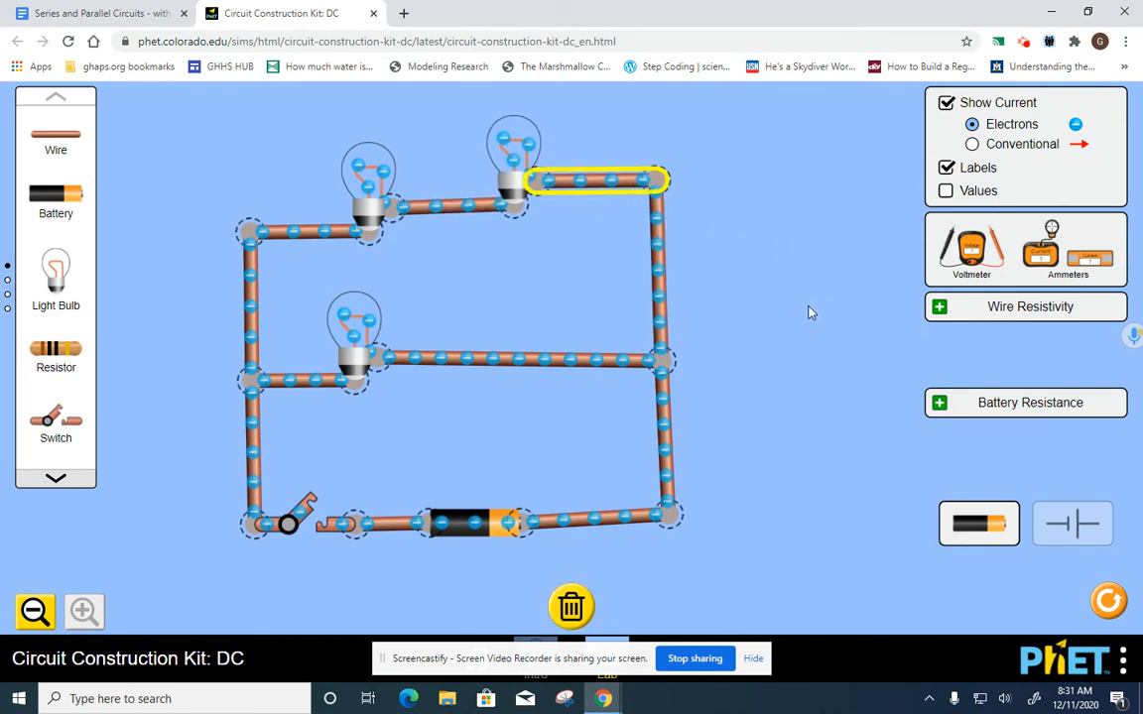
click(731, 283)
Place the voltmeter beside the circuit and close the switch.
drag(978, 258, 819, 258)
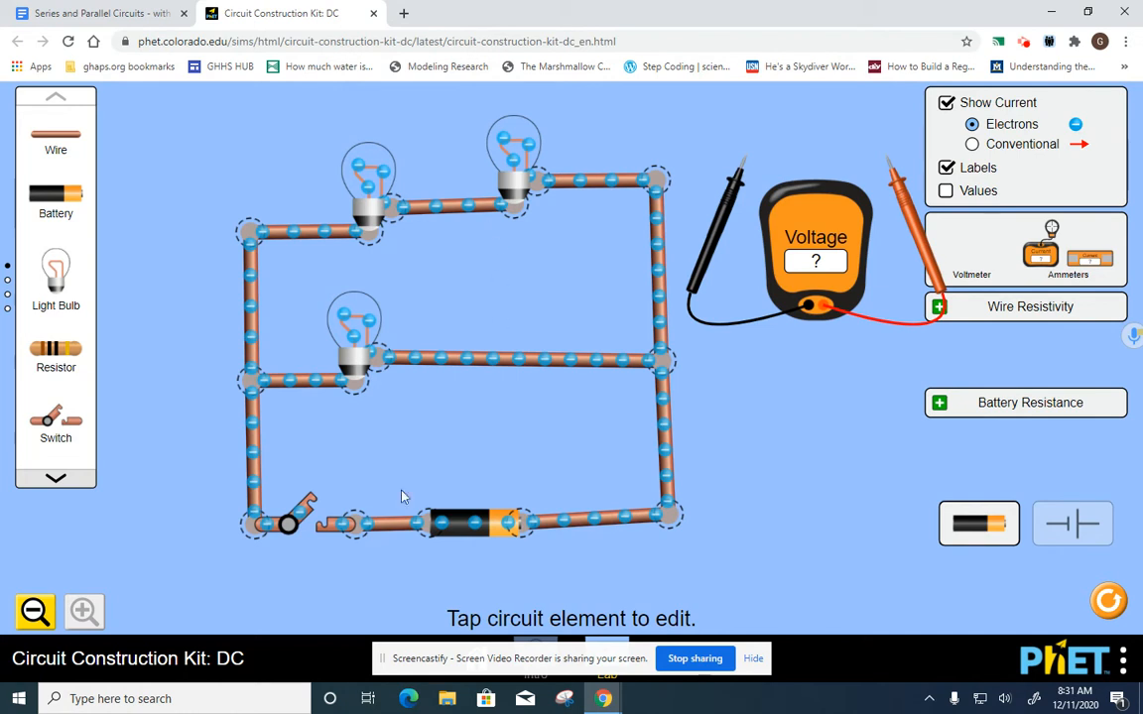
click(335, 530)
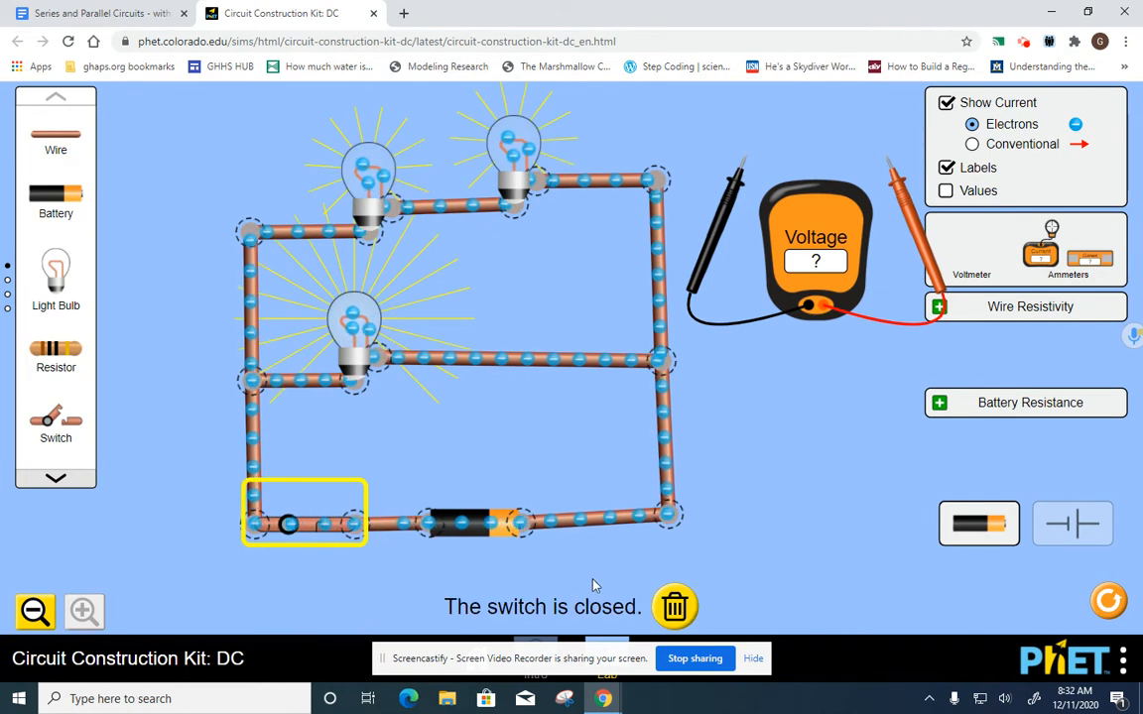
Measure the voltage across the middle-branch bulb, then between the junctions at both ends of that branch.
drag(729, 231, 625, 342)
drag(537, 401, 323, 474)
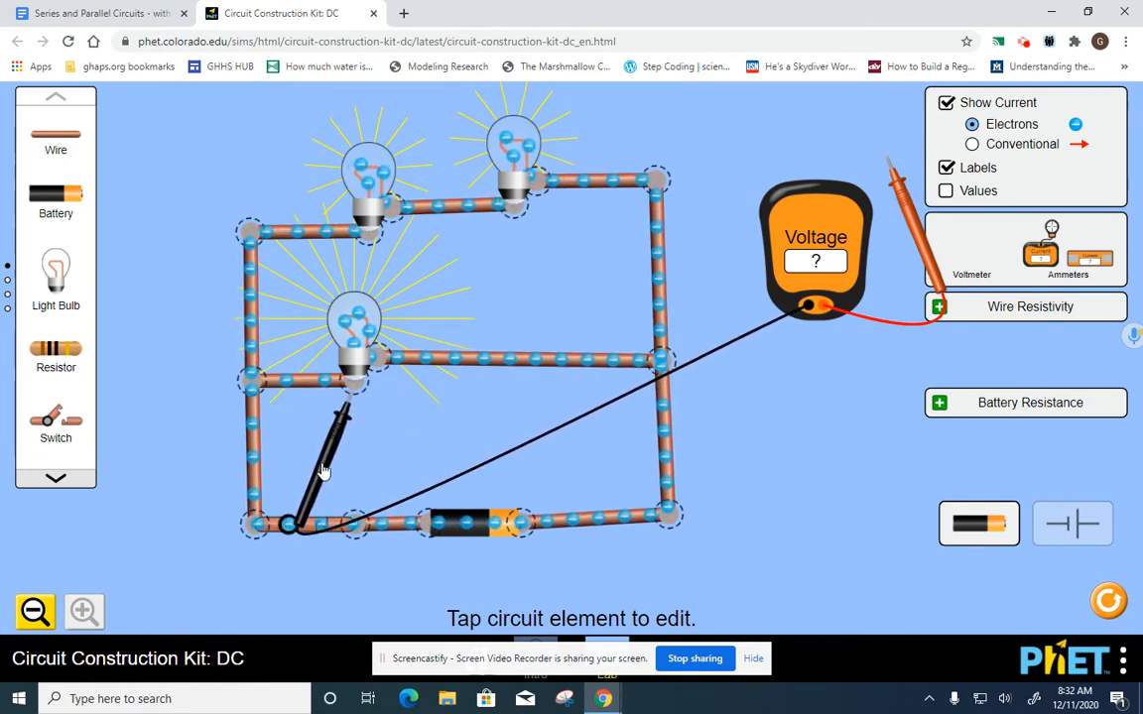
drag(932, 268, 430, 474)
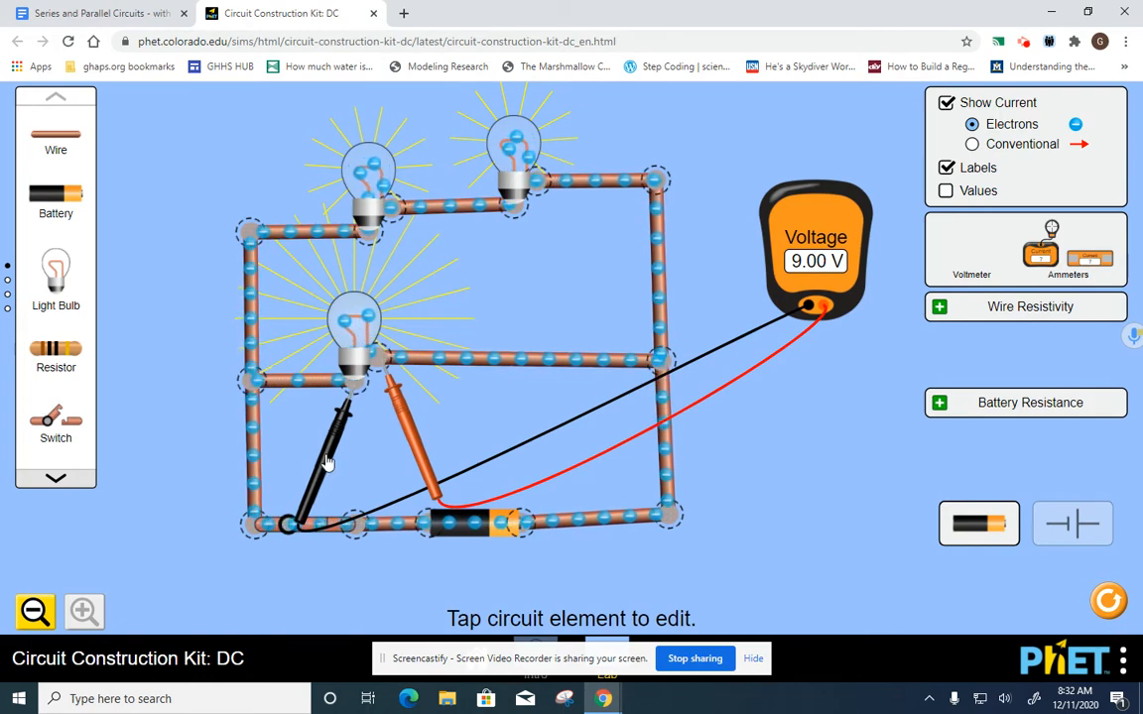
drag(316, 461, 224, 462)
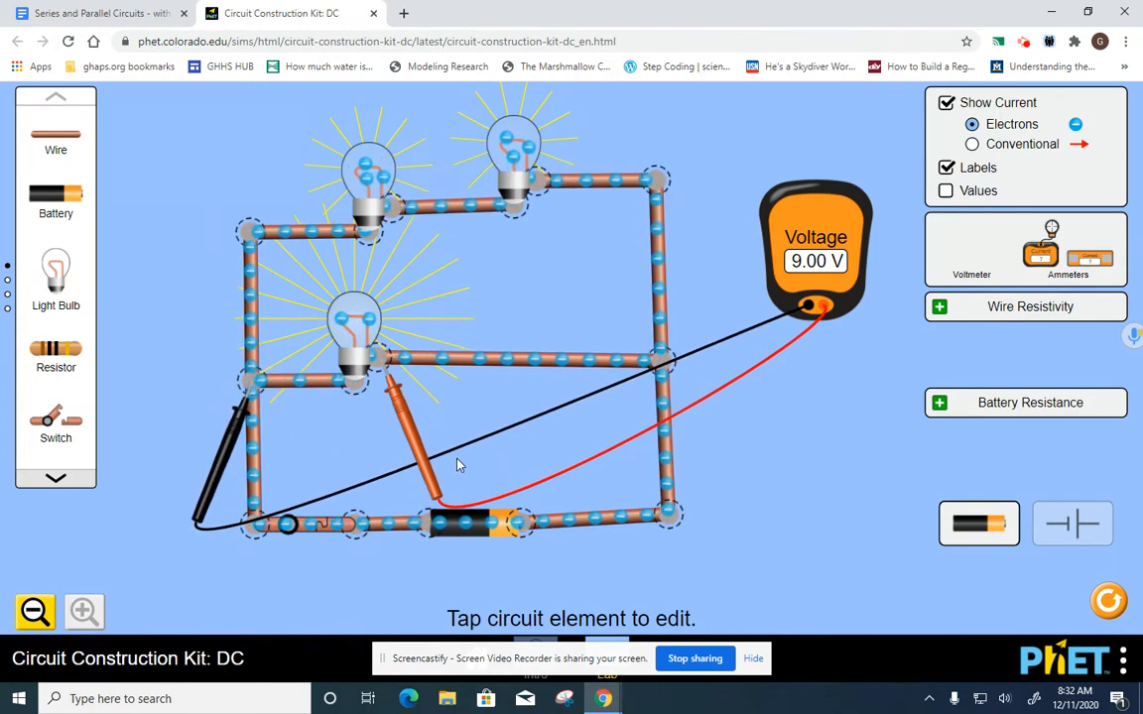
drag(412, 452, 685, 446)
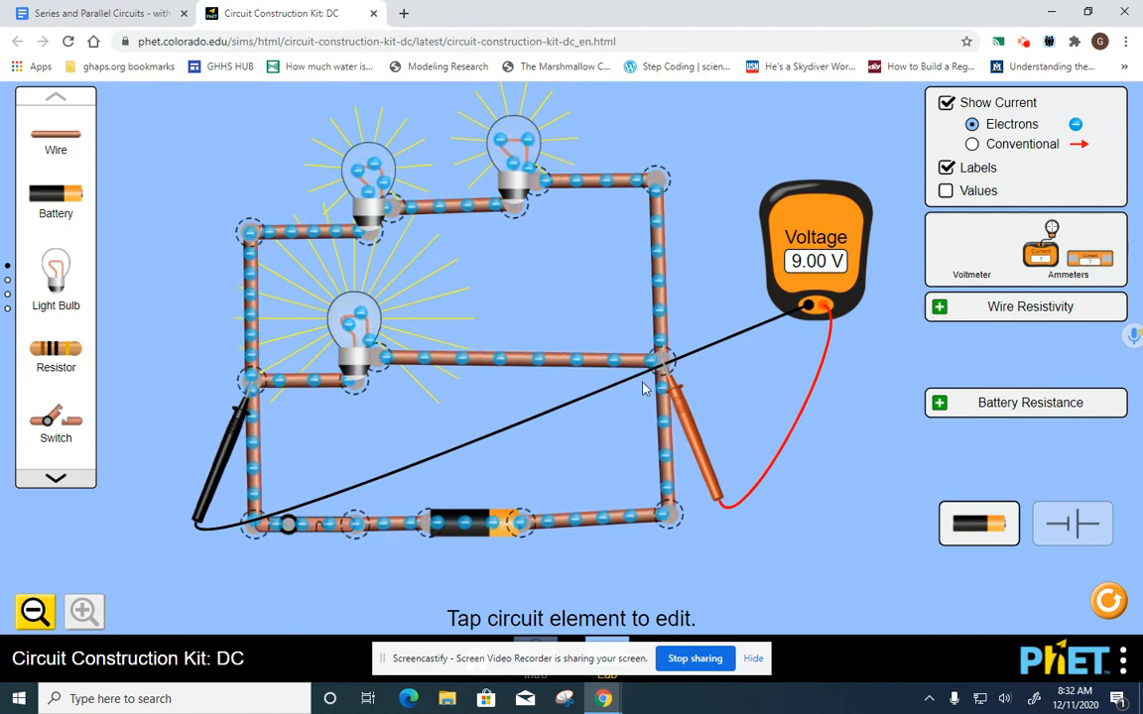
Measure the voltage across both top-branch bulbs together, then across the right-hand bulb alone.
drag(681, 408, 568, 240)
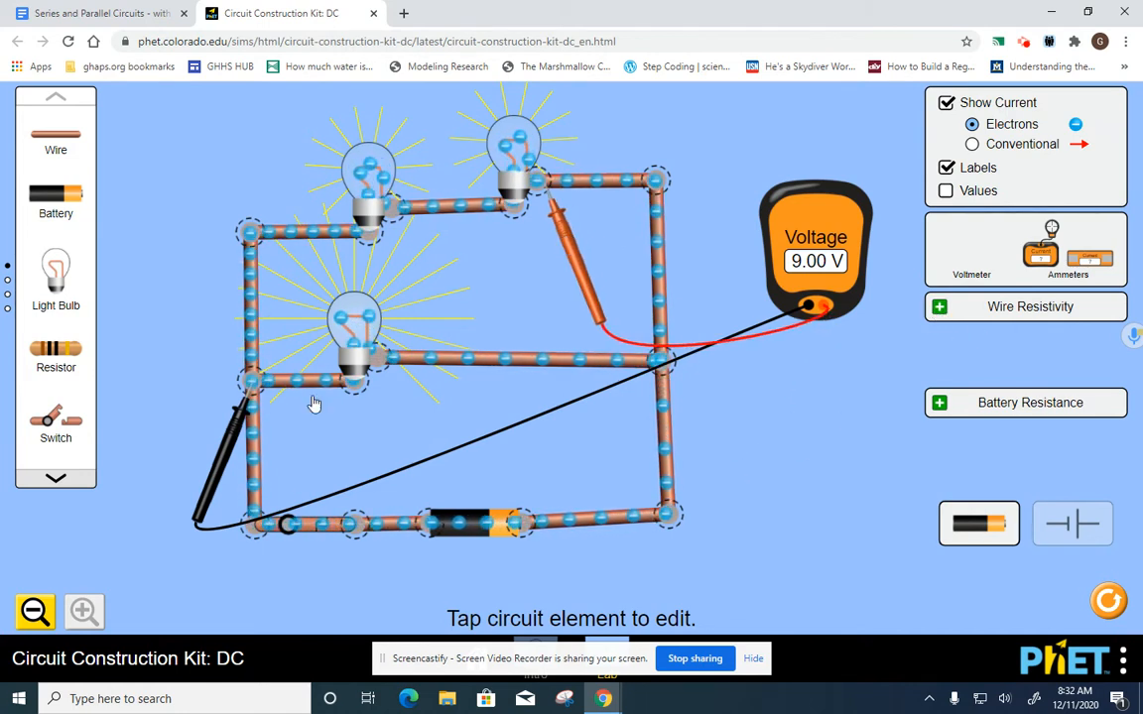
drag(224, 466, 486, 294)
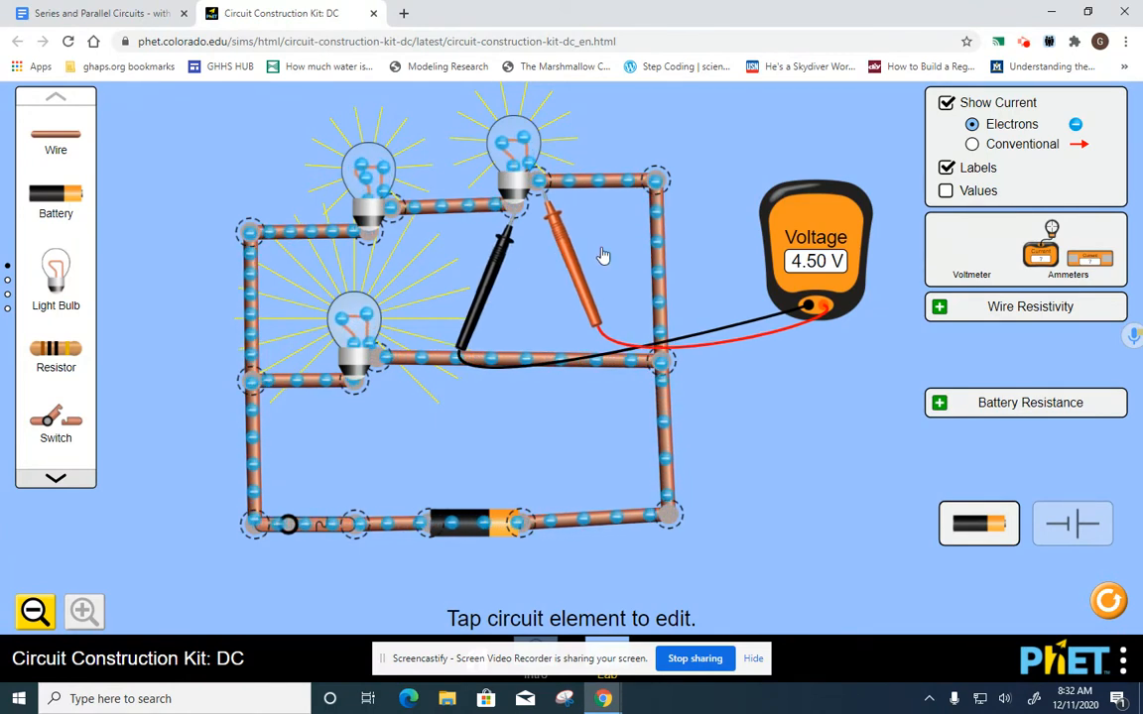
Put the voltmeter away and place both the probe ammeter and the inline ammeter beside the circuit.
drag(577, 290, 808, 228)
drag(473, 327, 803, 214)
drag(822, 303, 832, 248)
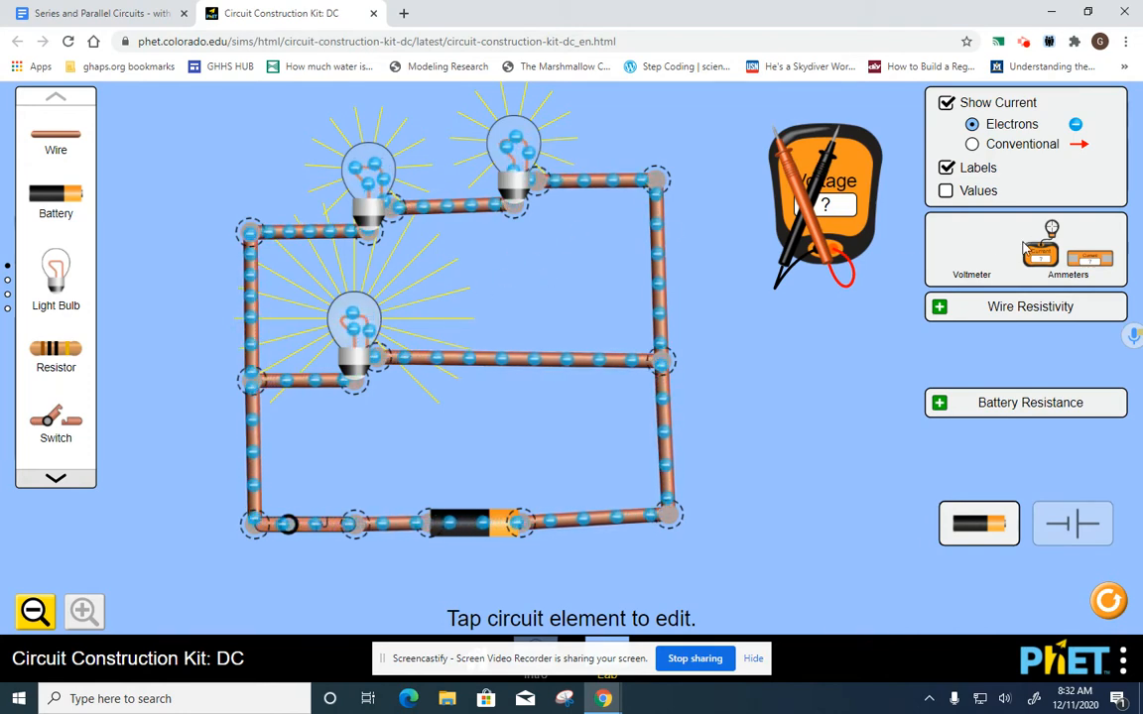
drag(1039, 246, 822, 405)
drag(824, 204, 972, 243)
drag(1089, 260, 814, 255)
drag(822, 504, 821, 518)
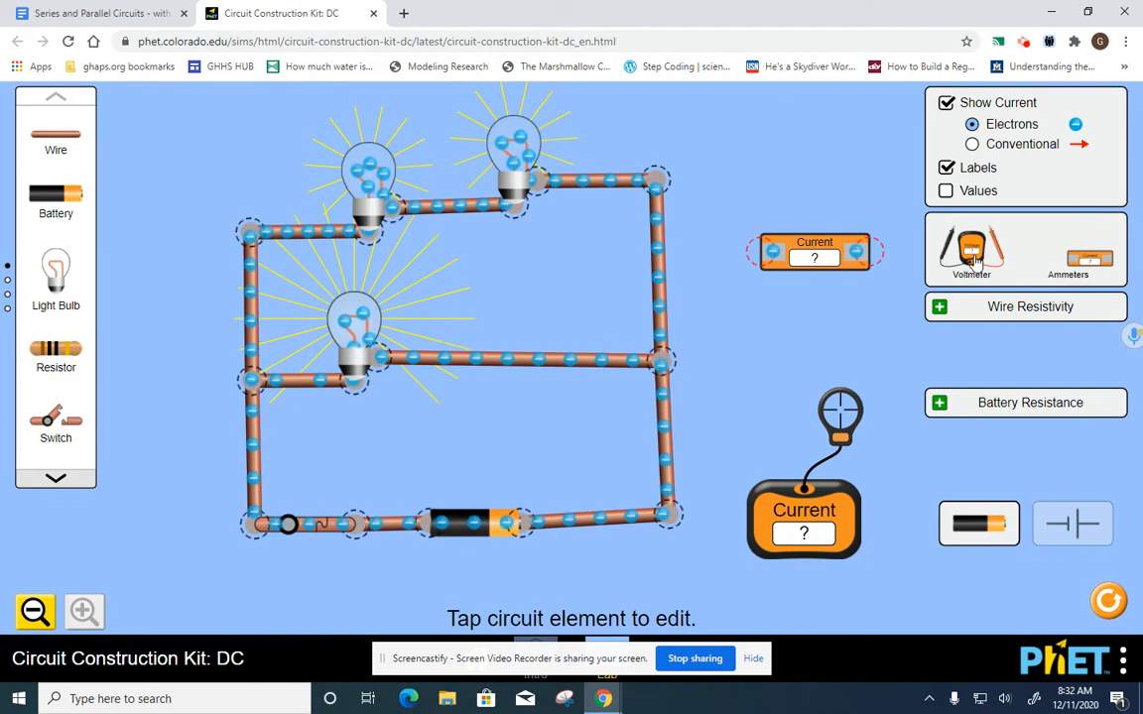
Measure the current in the middle-branch wire with the probe ammeter, then move the probe back off the circuit.
drag(841, 415, 546, 369)
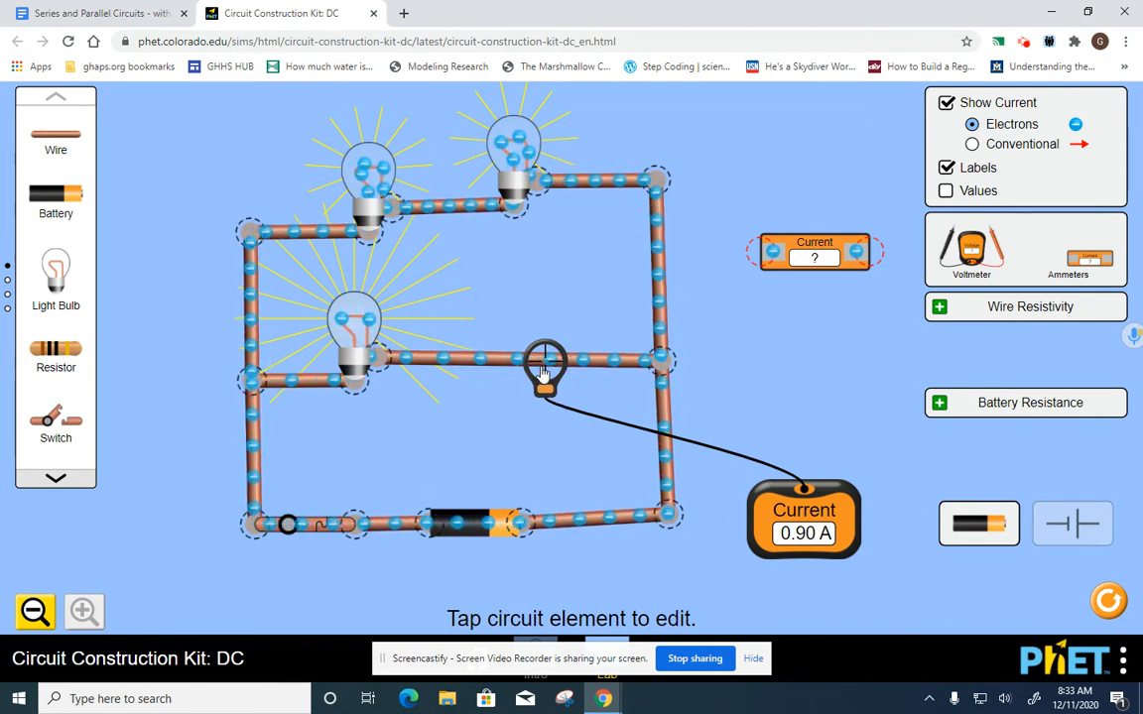
drag(543, 374, 840, 407)
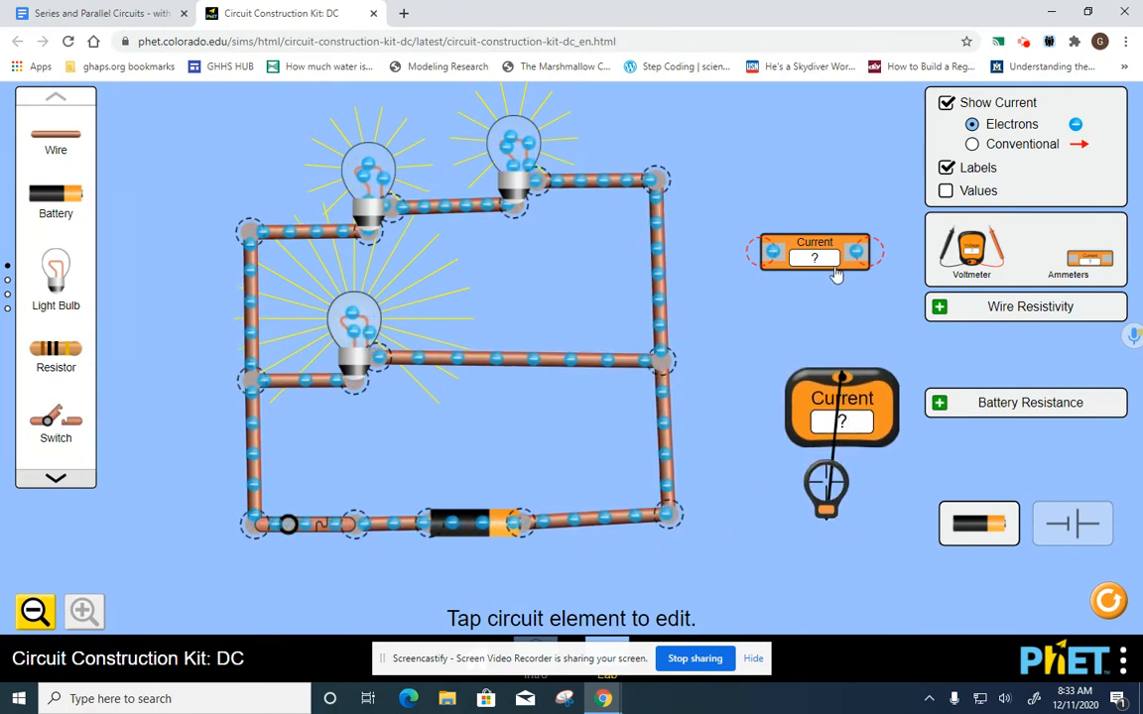
Replace the long wire in the middle branch with the inline ammeter, joined by one wire to the bulb and another to the far junction.
drag(828, 259, 532, 286)
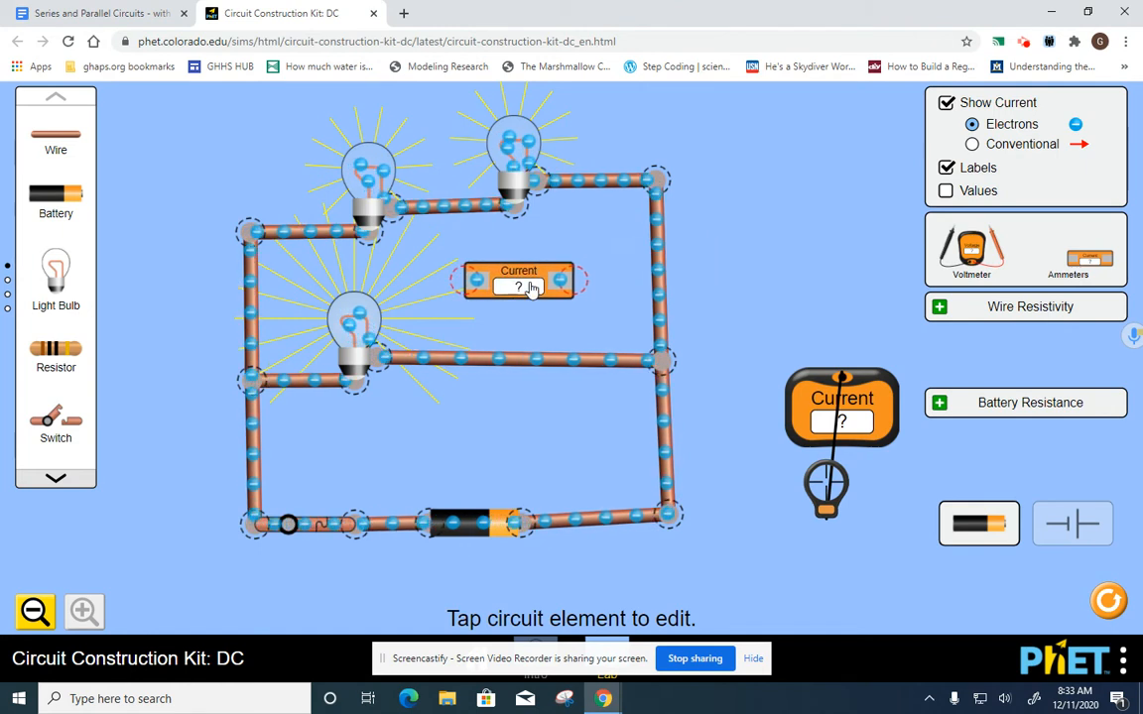
click(521, 363)
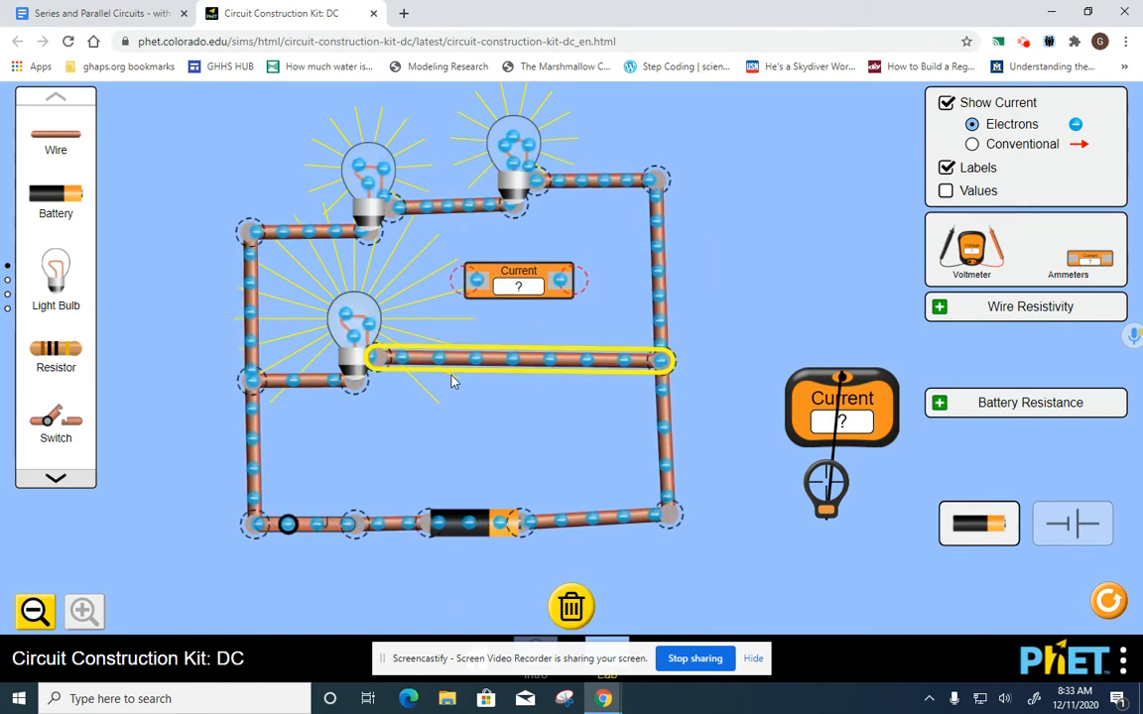
click(572, 605)
drag(59, 149, 429, 357)
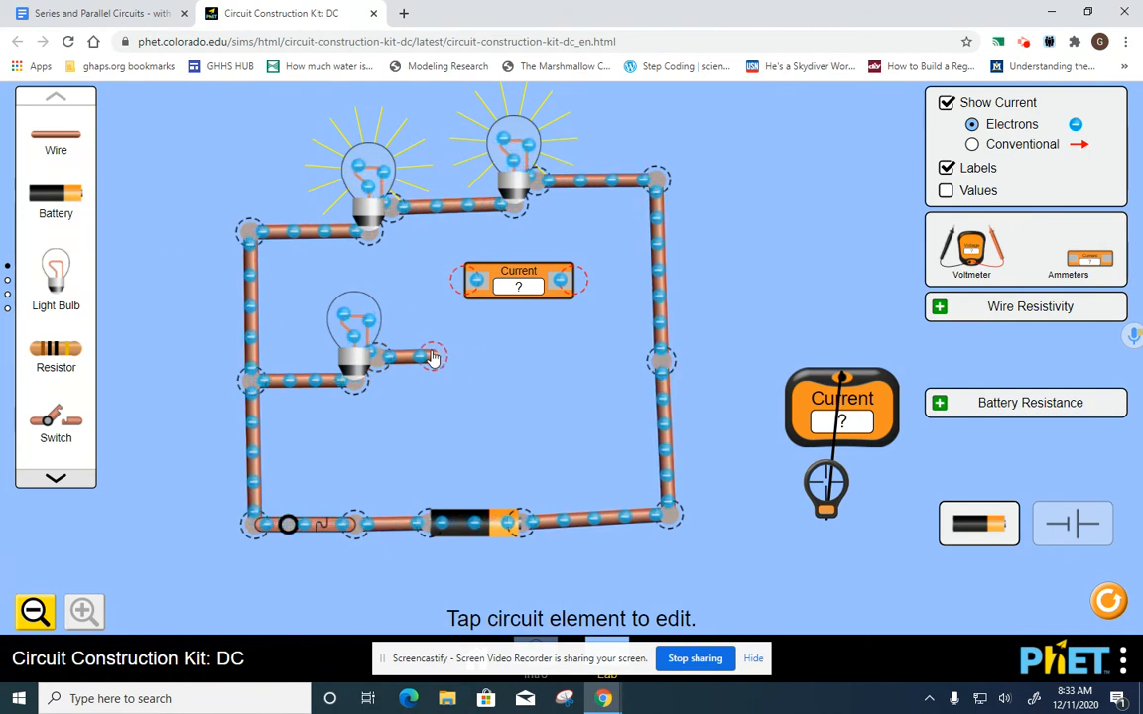
drag(520, 290, 503, 355)
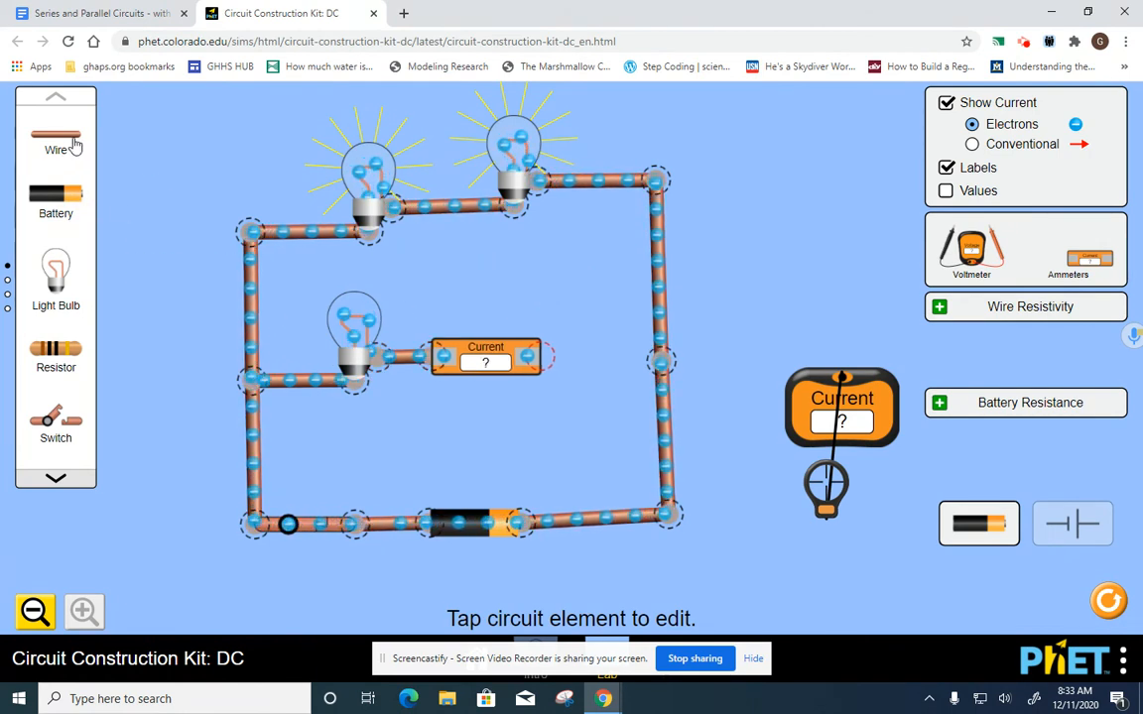
drag(74, 146, 578, 357)
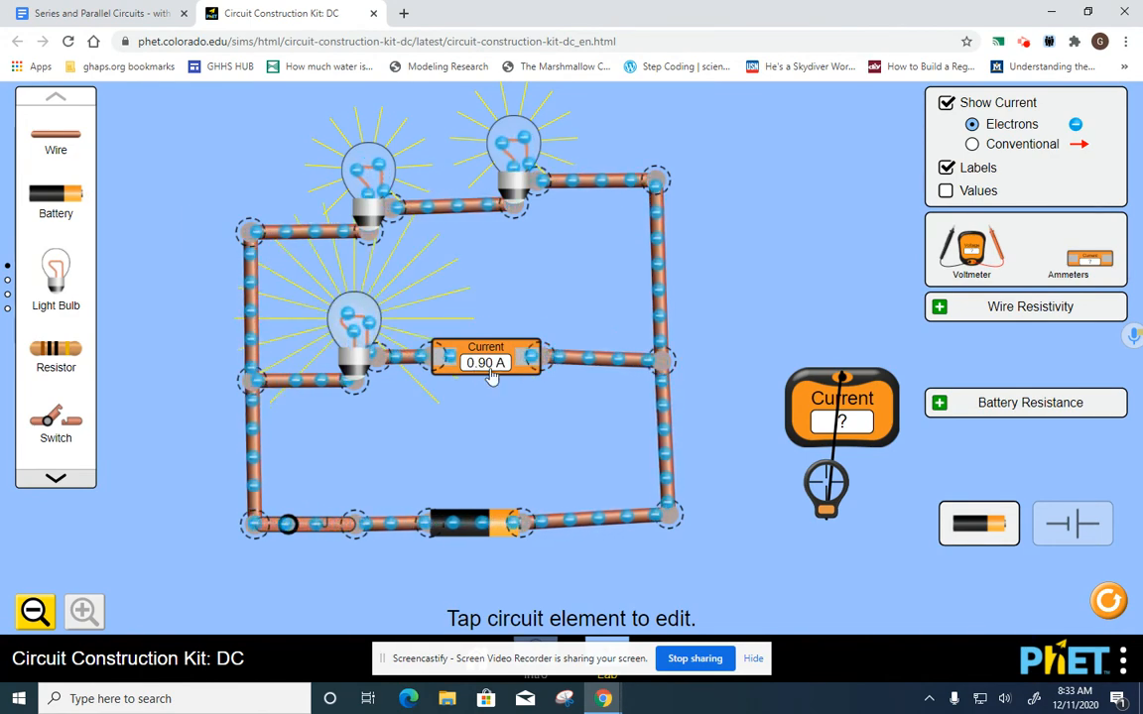
Check the middle branch's current with the probe ammeter on the wire beside the inline ammeter, then move the probe off the circuit.
drag(805, 480, 568, 357)
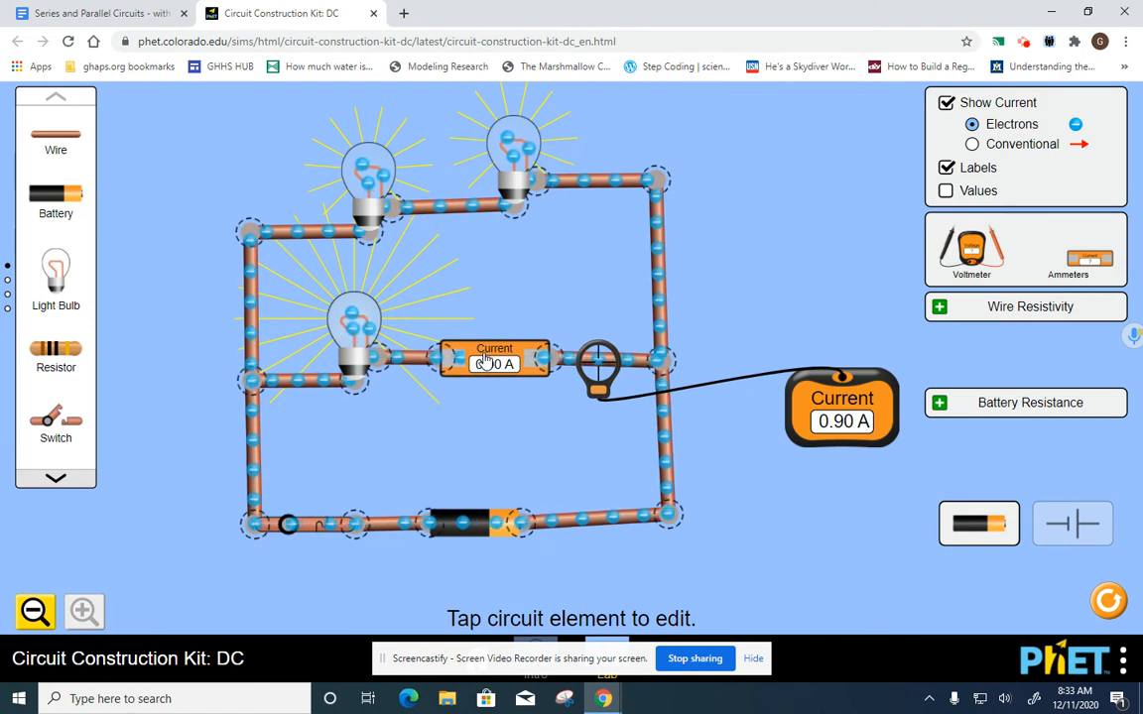
drag(478, 359, 486, 363)
click(506, 436)
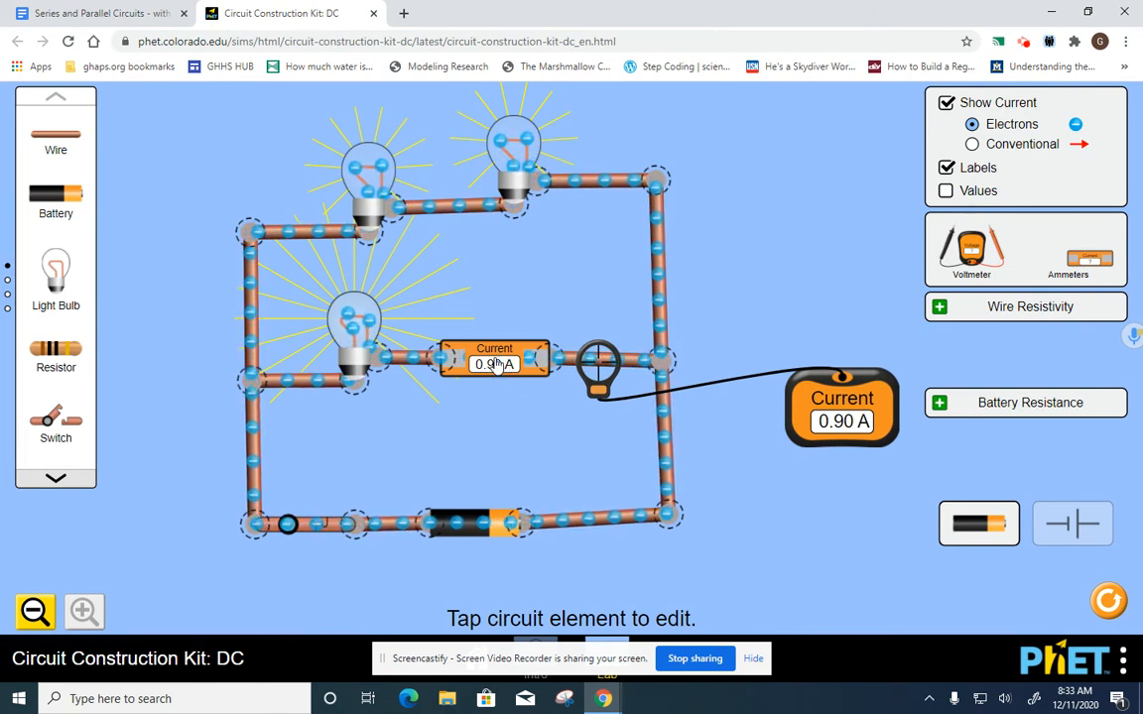
drag(603, 373, 774, 411)
Measure the voltage across the middle-branch bulb with the voltmeter, then move the meter and both probes clear of the circuit.
drag(975, 251, 671, 299)
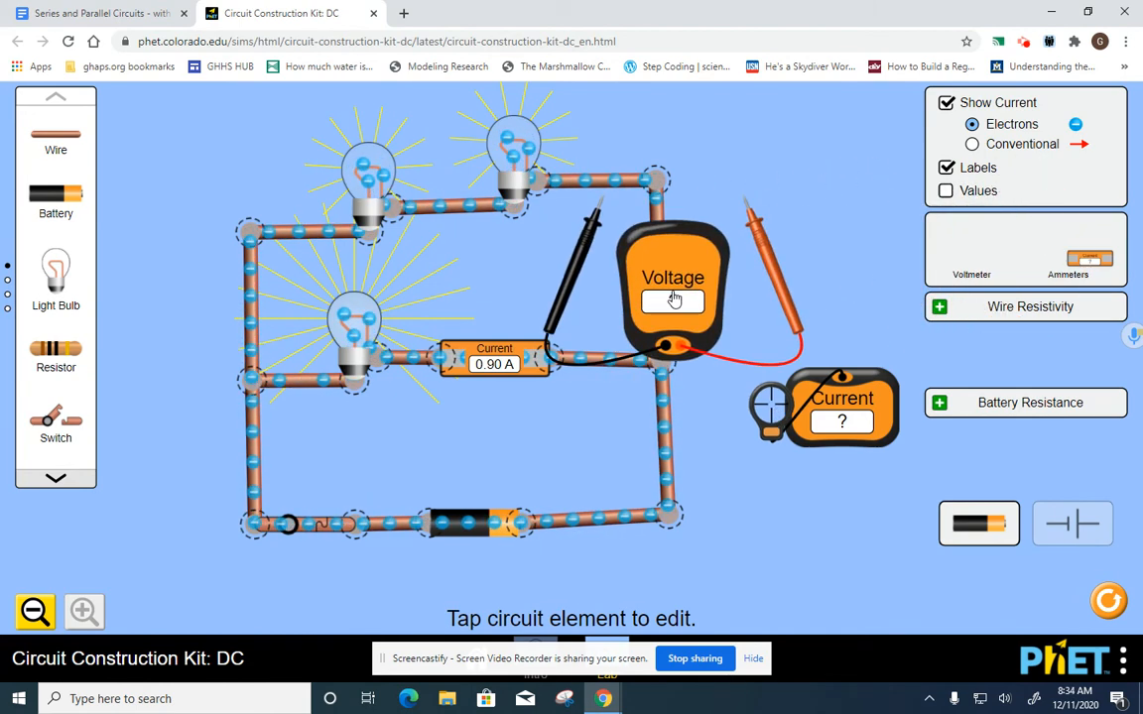
drag(501, 308, 293, 479)
drag(778, 287, 414, 449)
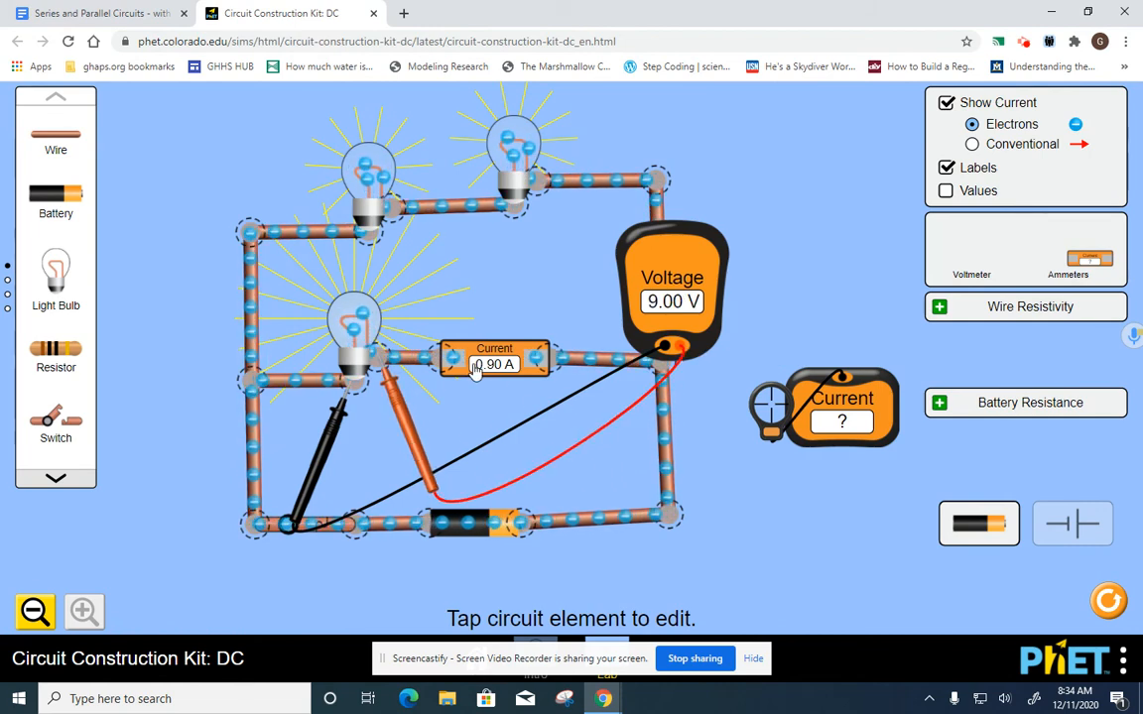
drag(679, 263, 844, 205)
drag(407, 434, 772, 243)
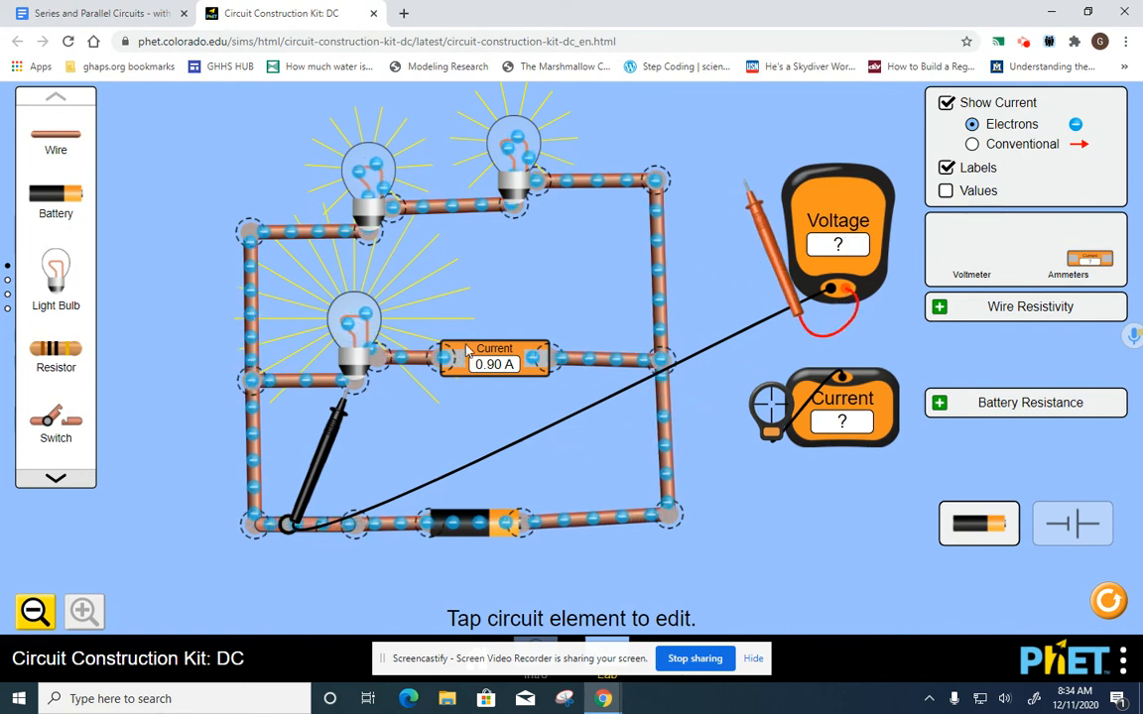
drag(323, 446, 798, 243)
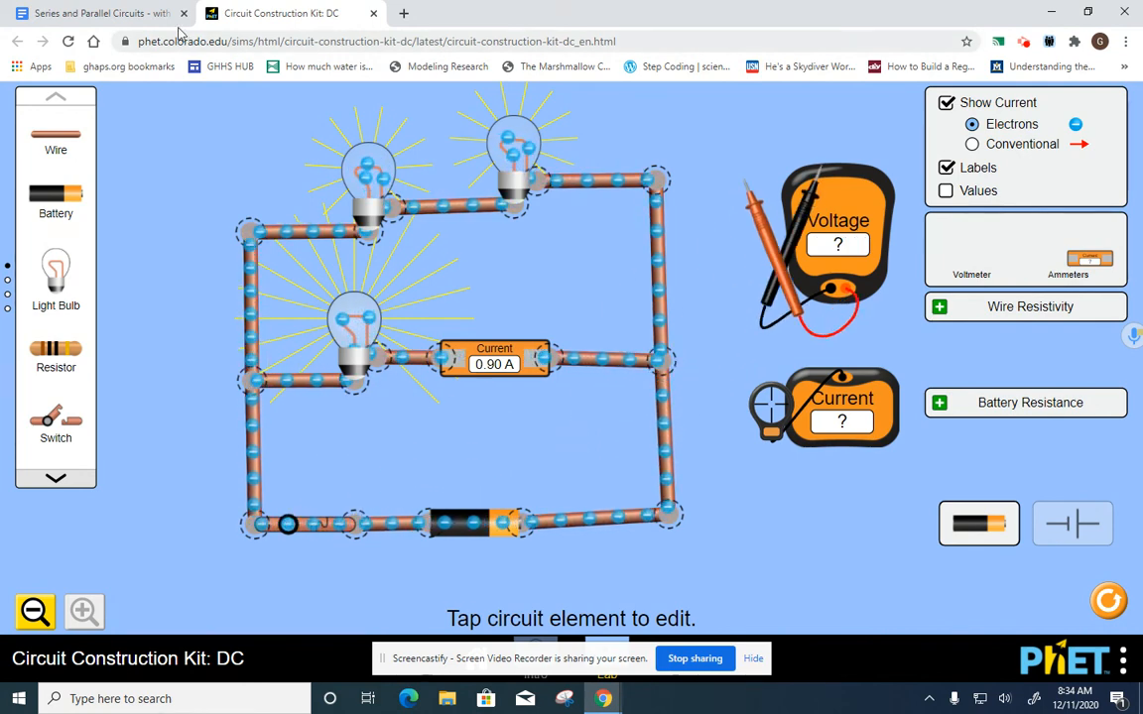